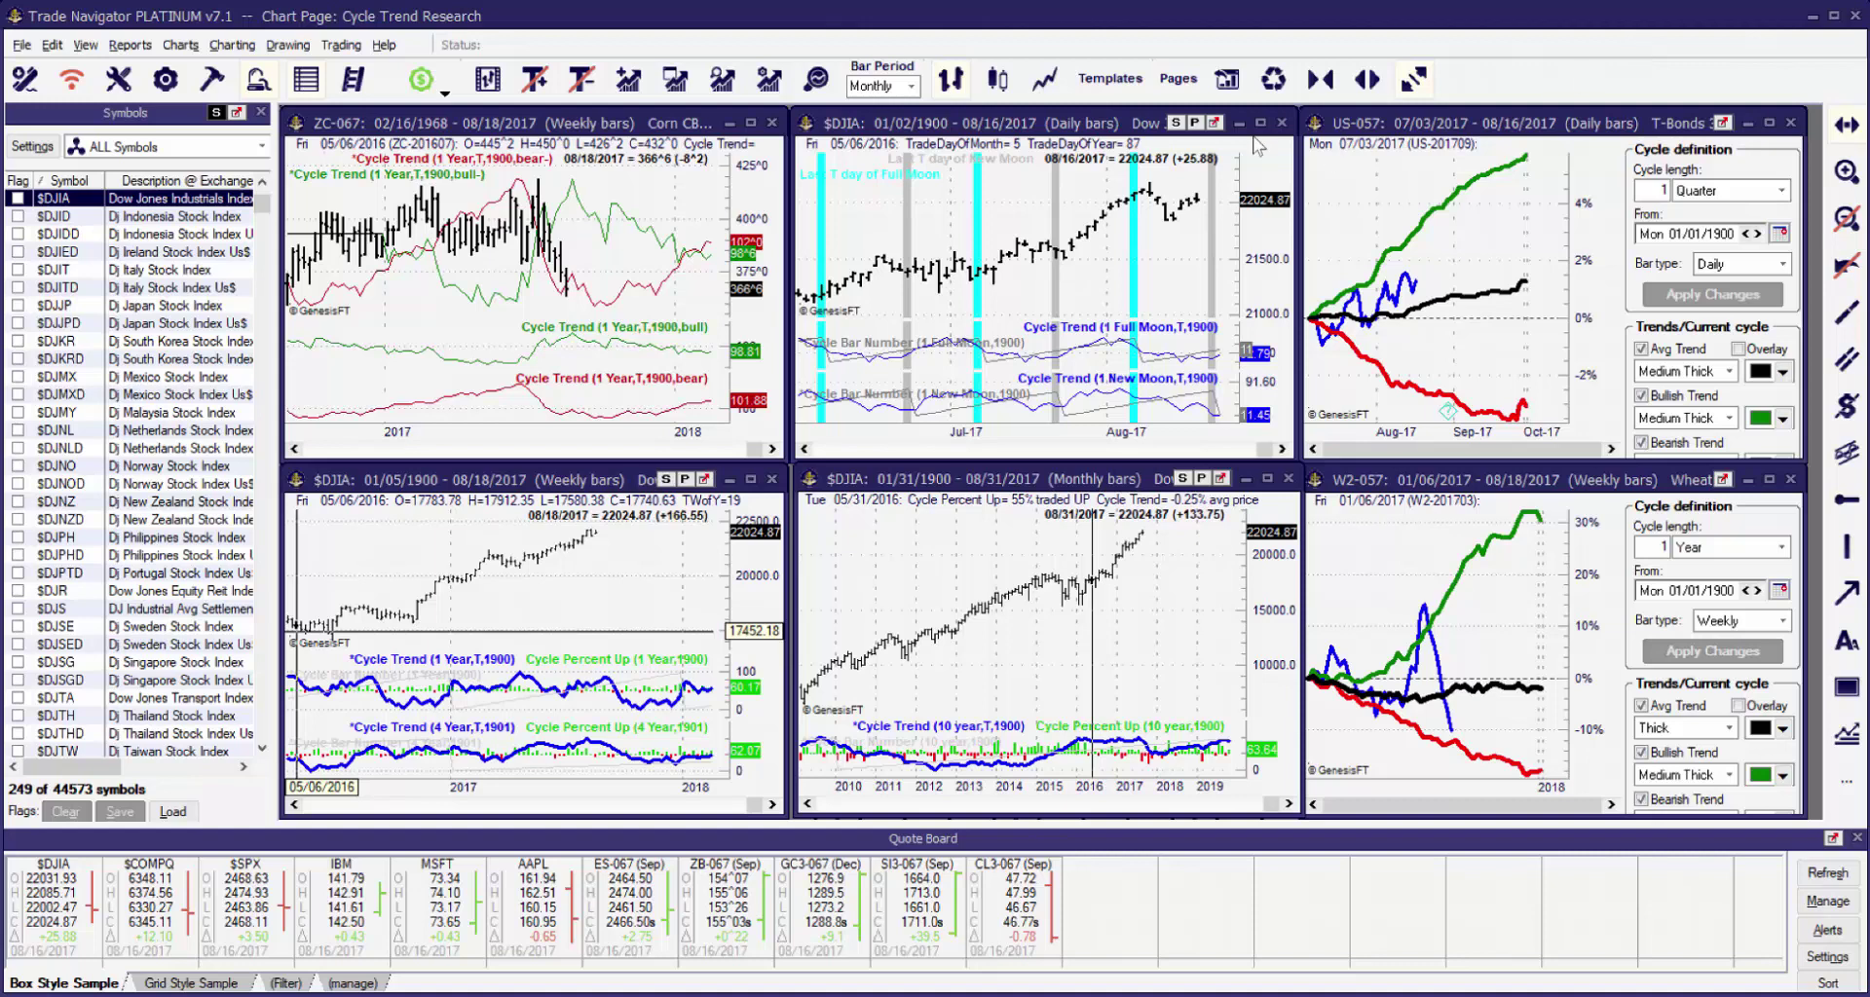
Browse symbol groups, chart templates and chart pages, then exit to reach the archive prompt.
{"action": "left_click", "coordinate": [261, 146]}
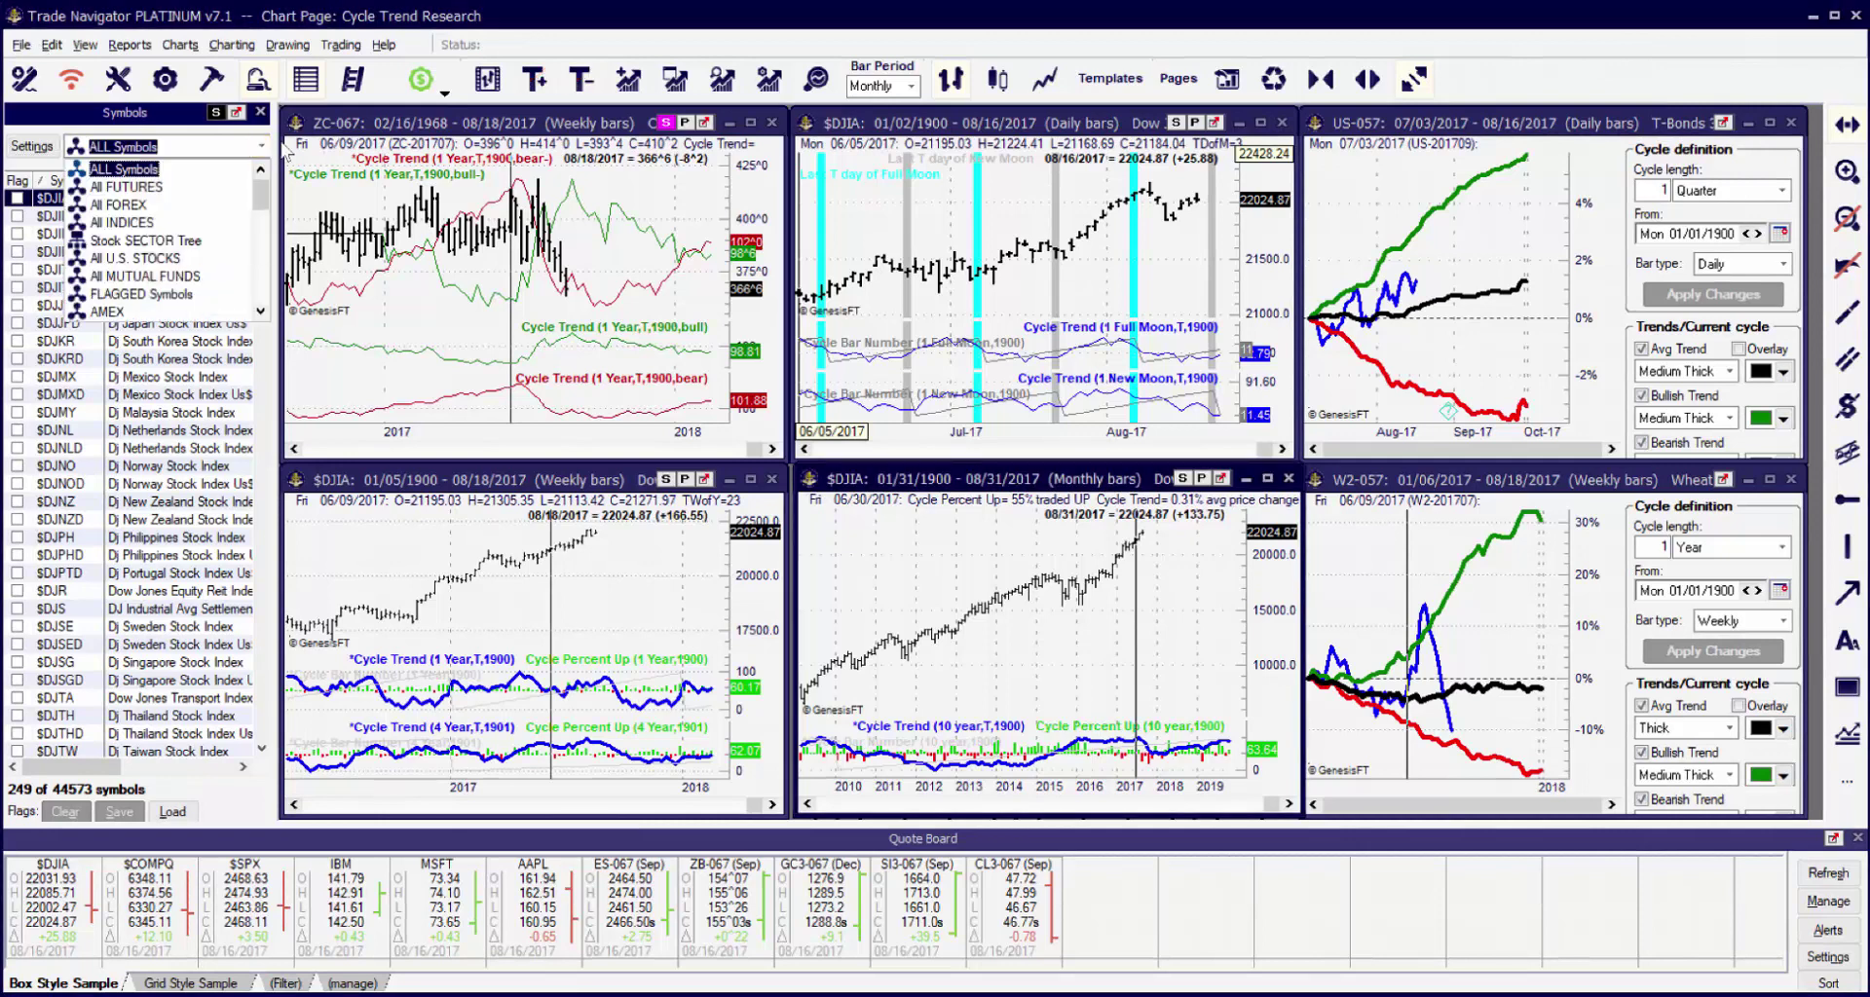
{"action": "left_click", "coordinate": [1130, 85]}
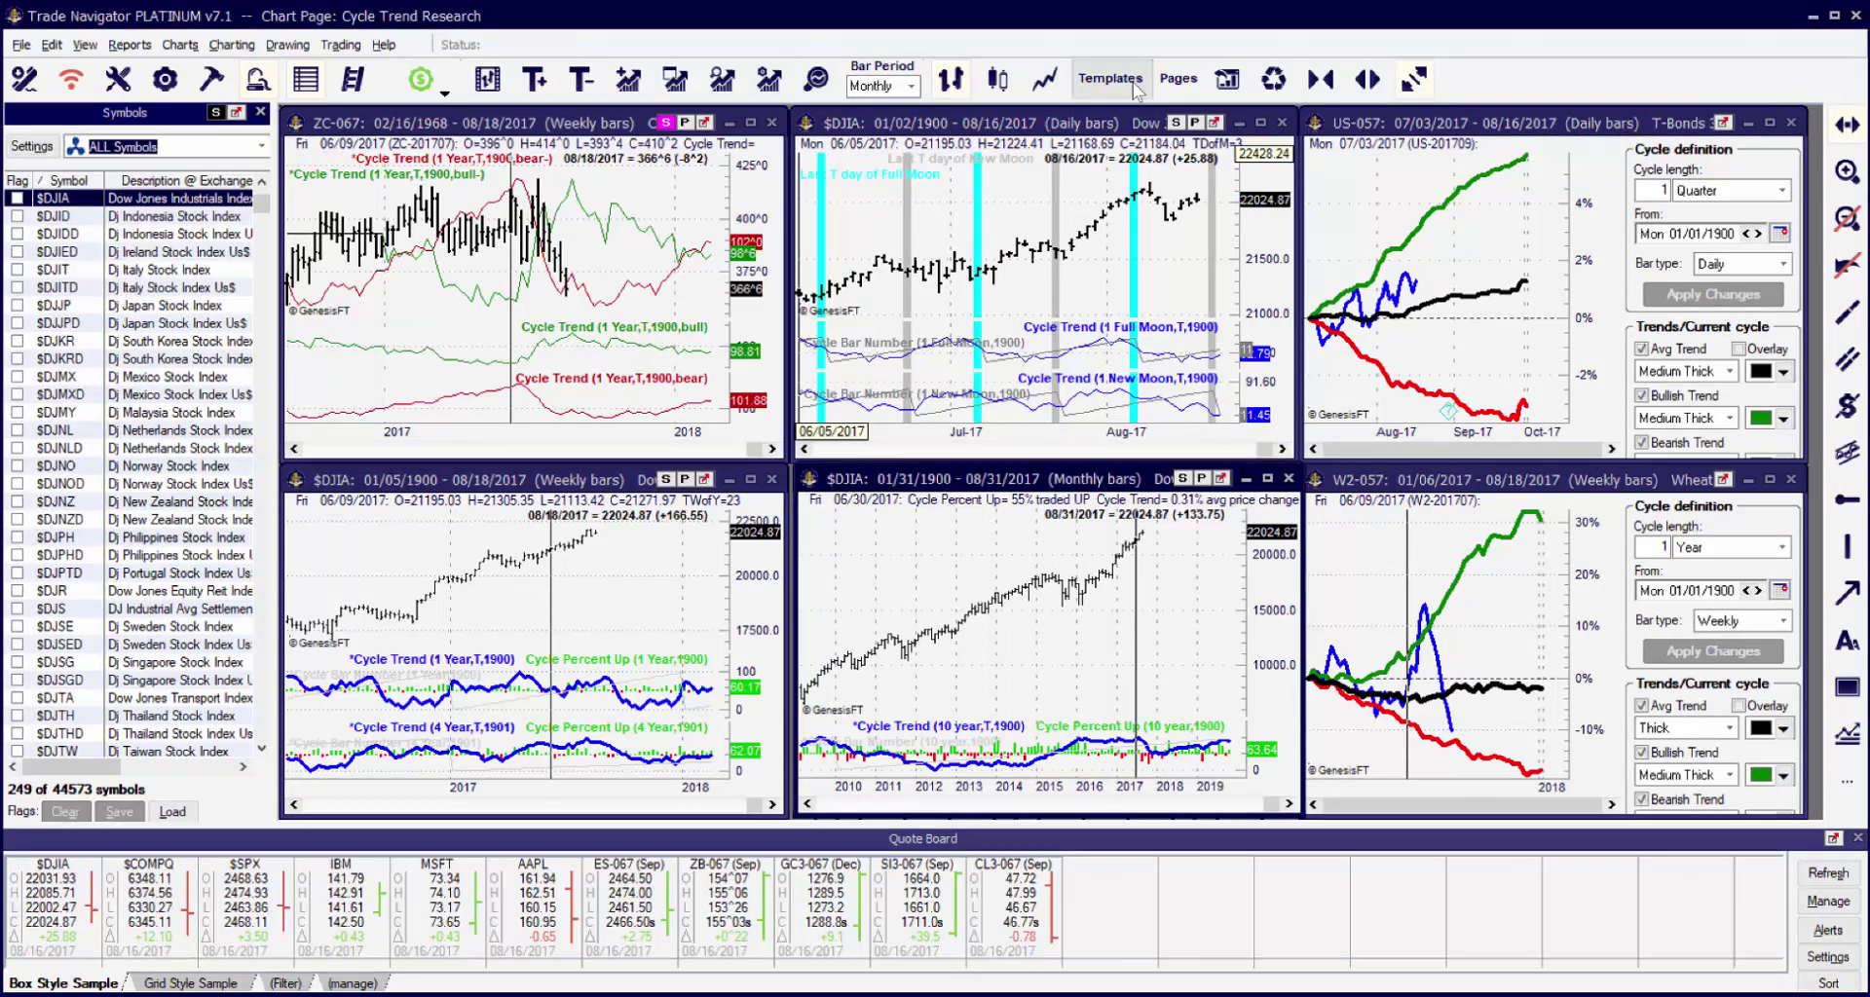
{"action": "left_click", "coordinate": [1094, 86]}
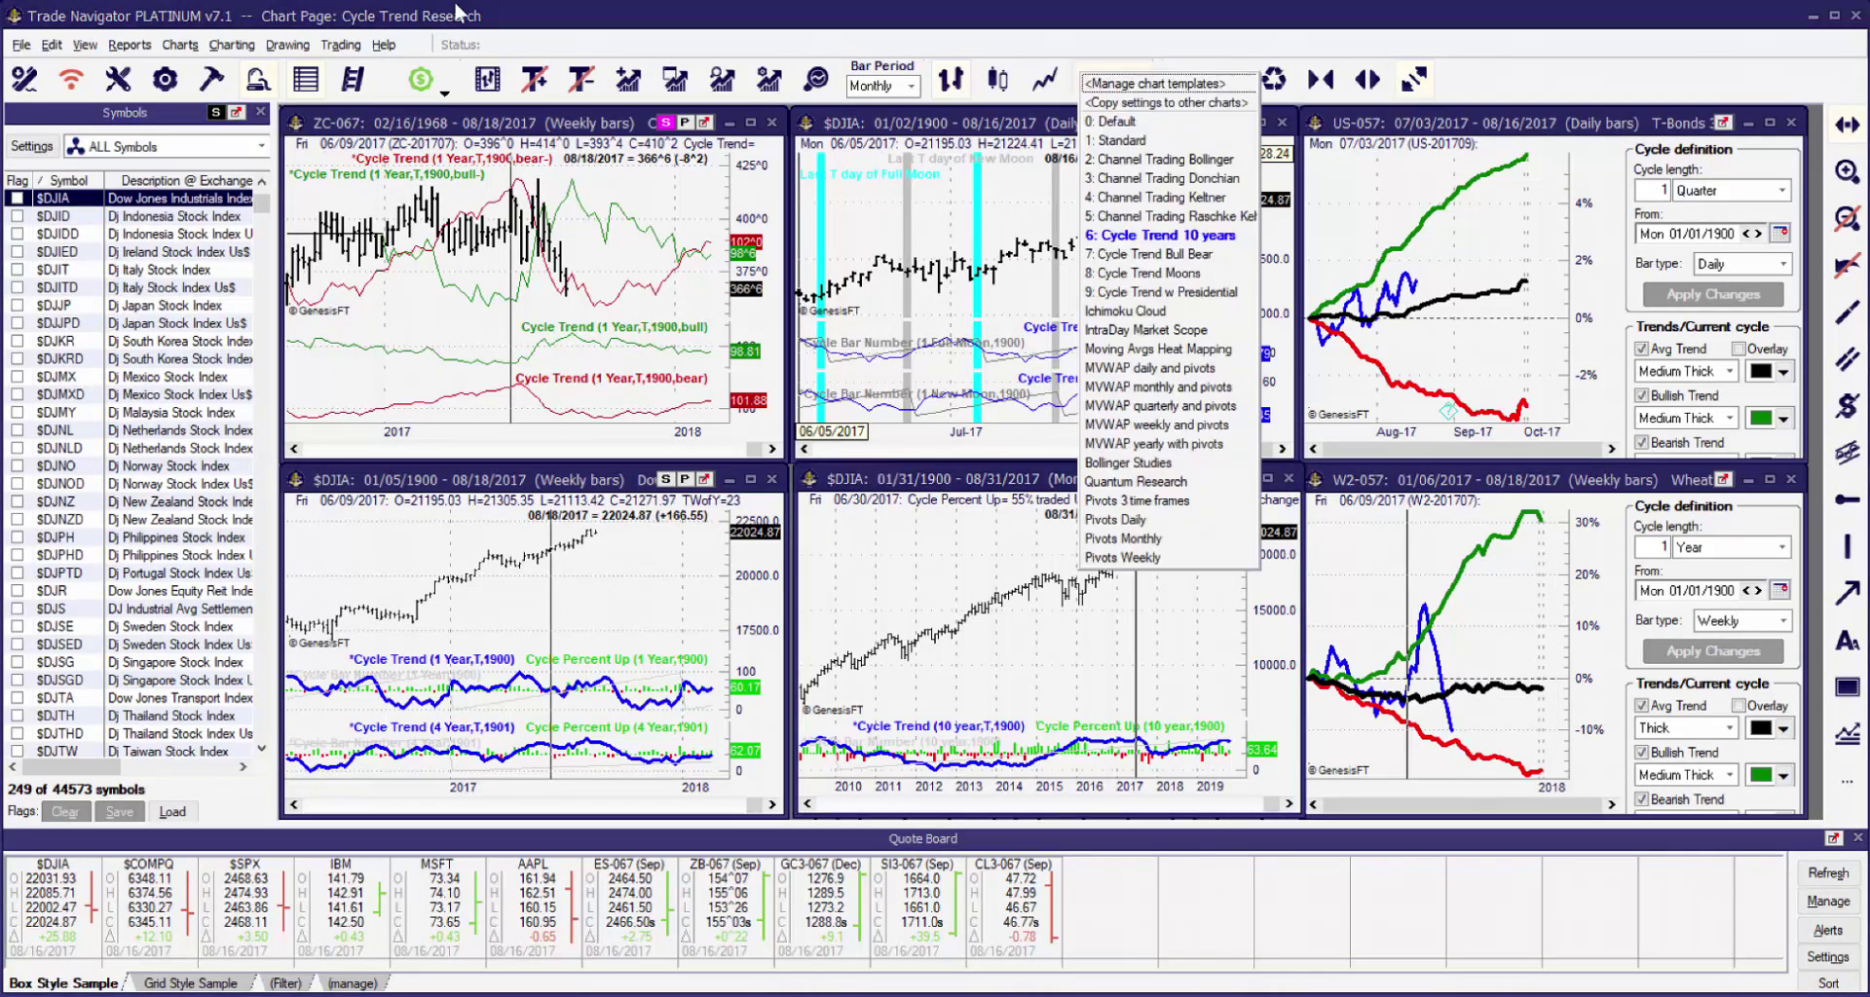
{"action": "left_click", "coordinate": [1174, 80]}
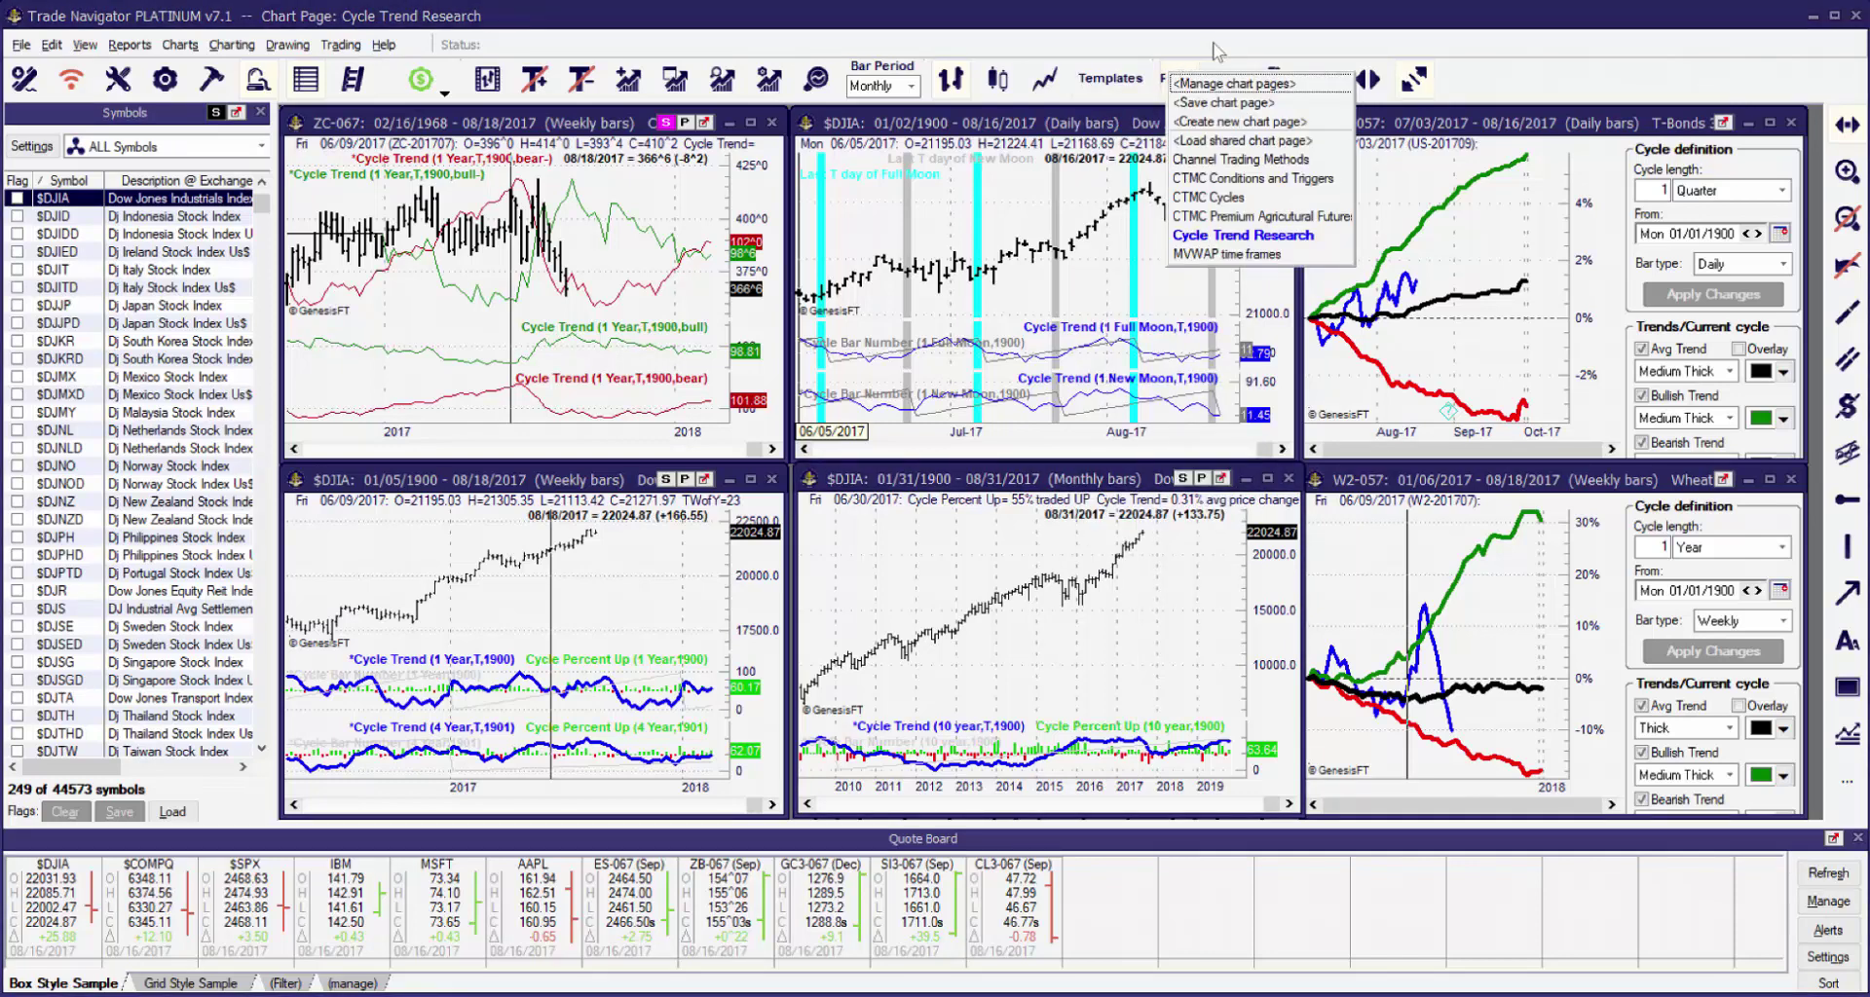
{"action": "left_click", "coordinate": [521, 3]}
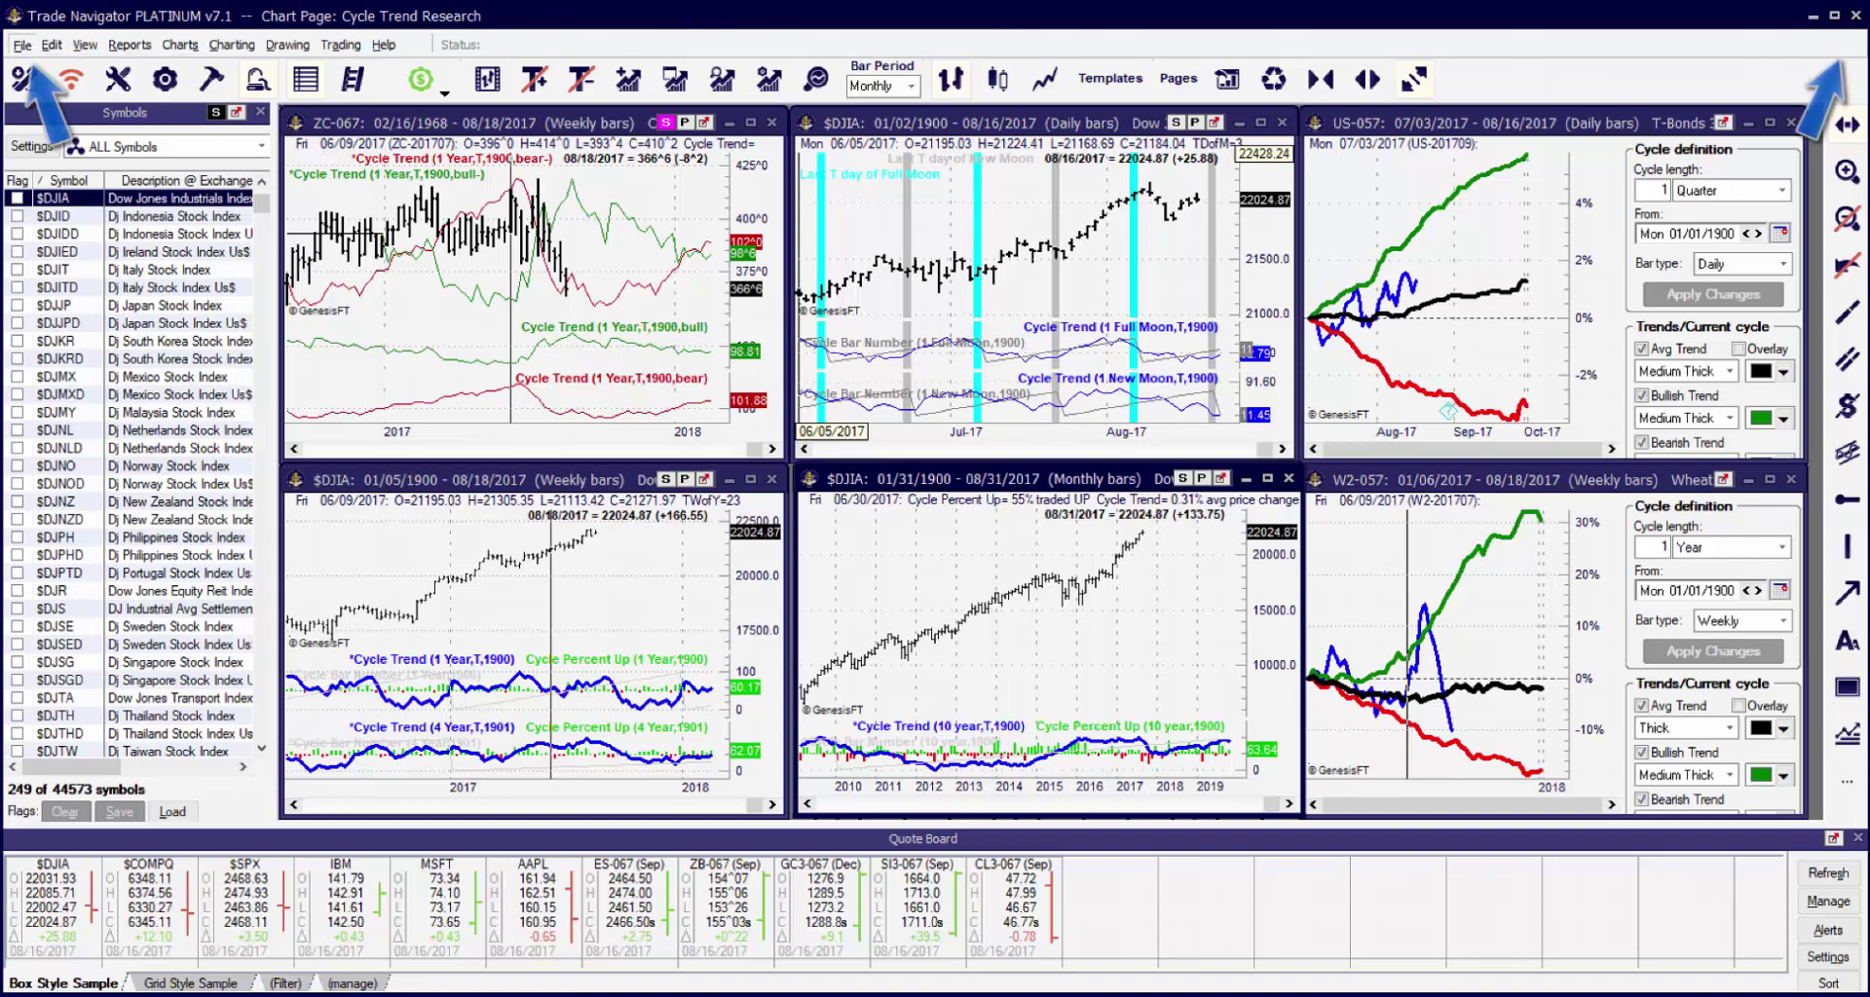
{"action": "left_click", "coordinate": [21, 45]}
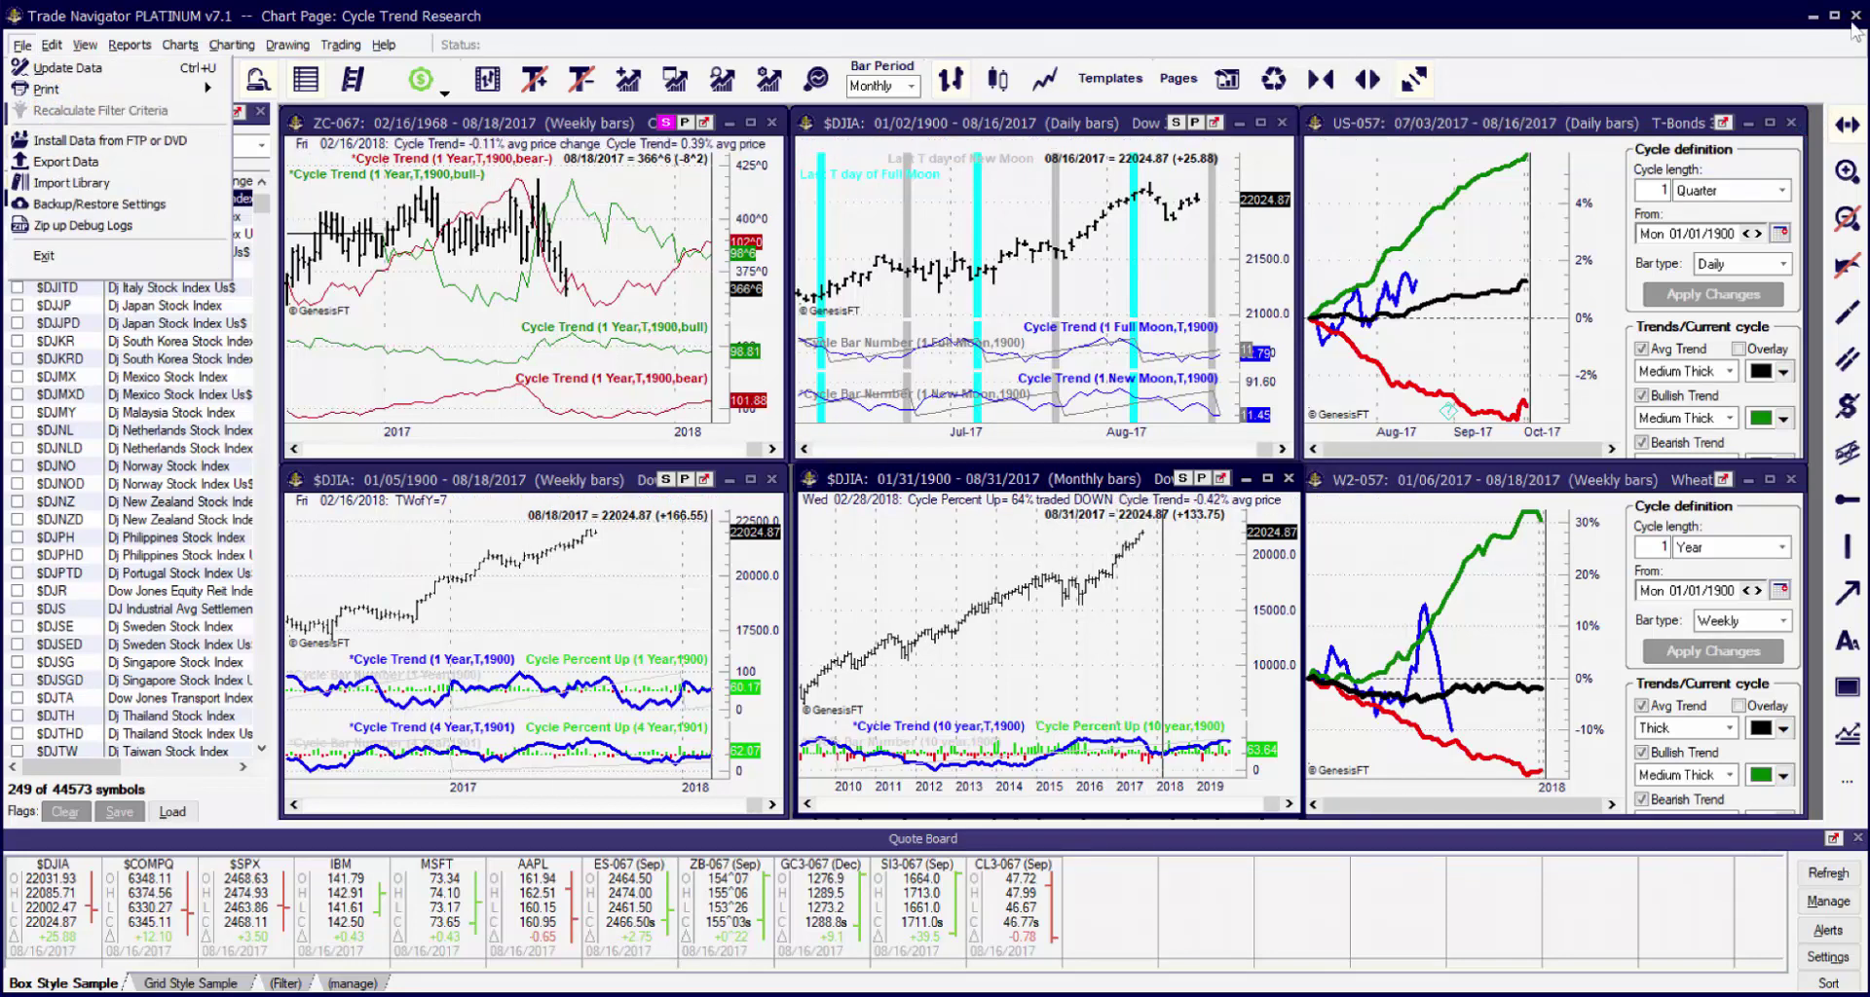
{"action": "left_click", "coordinate": [1856, 18]}
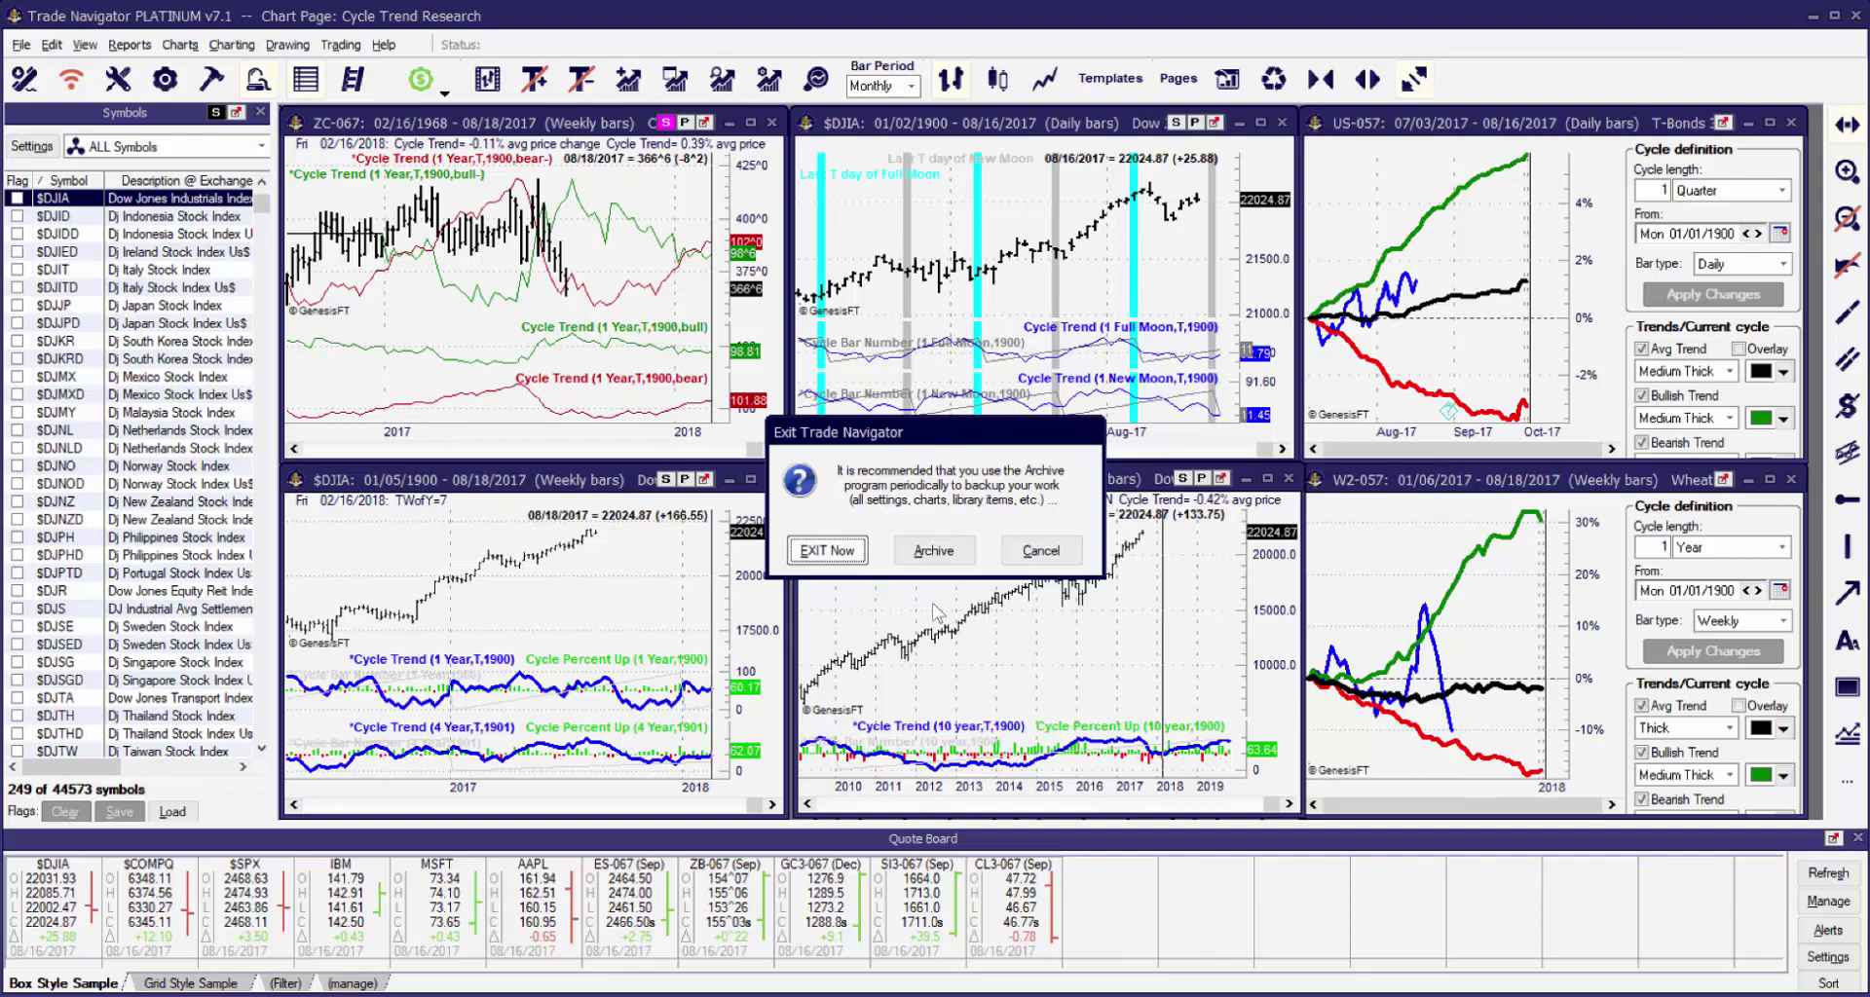
Back up all settings and custom items to an archive file on C:\ from the exit dialog.
{"action": "left_click", "coordinate": [934, 553]}
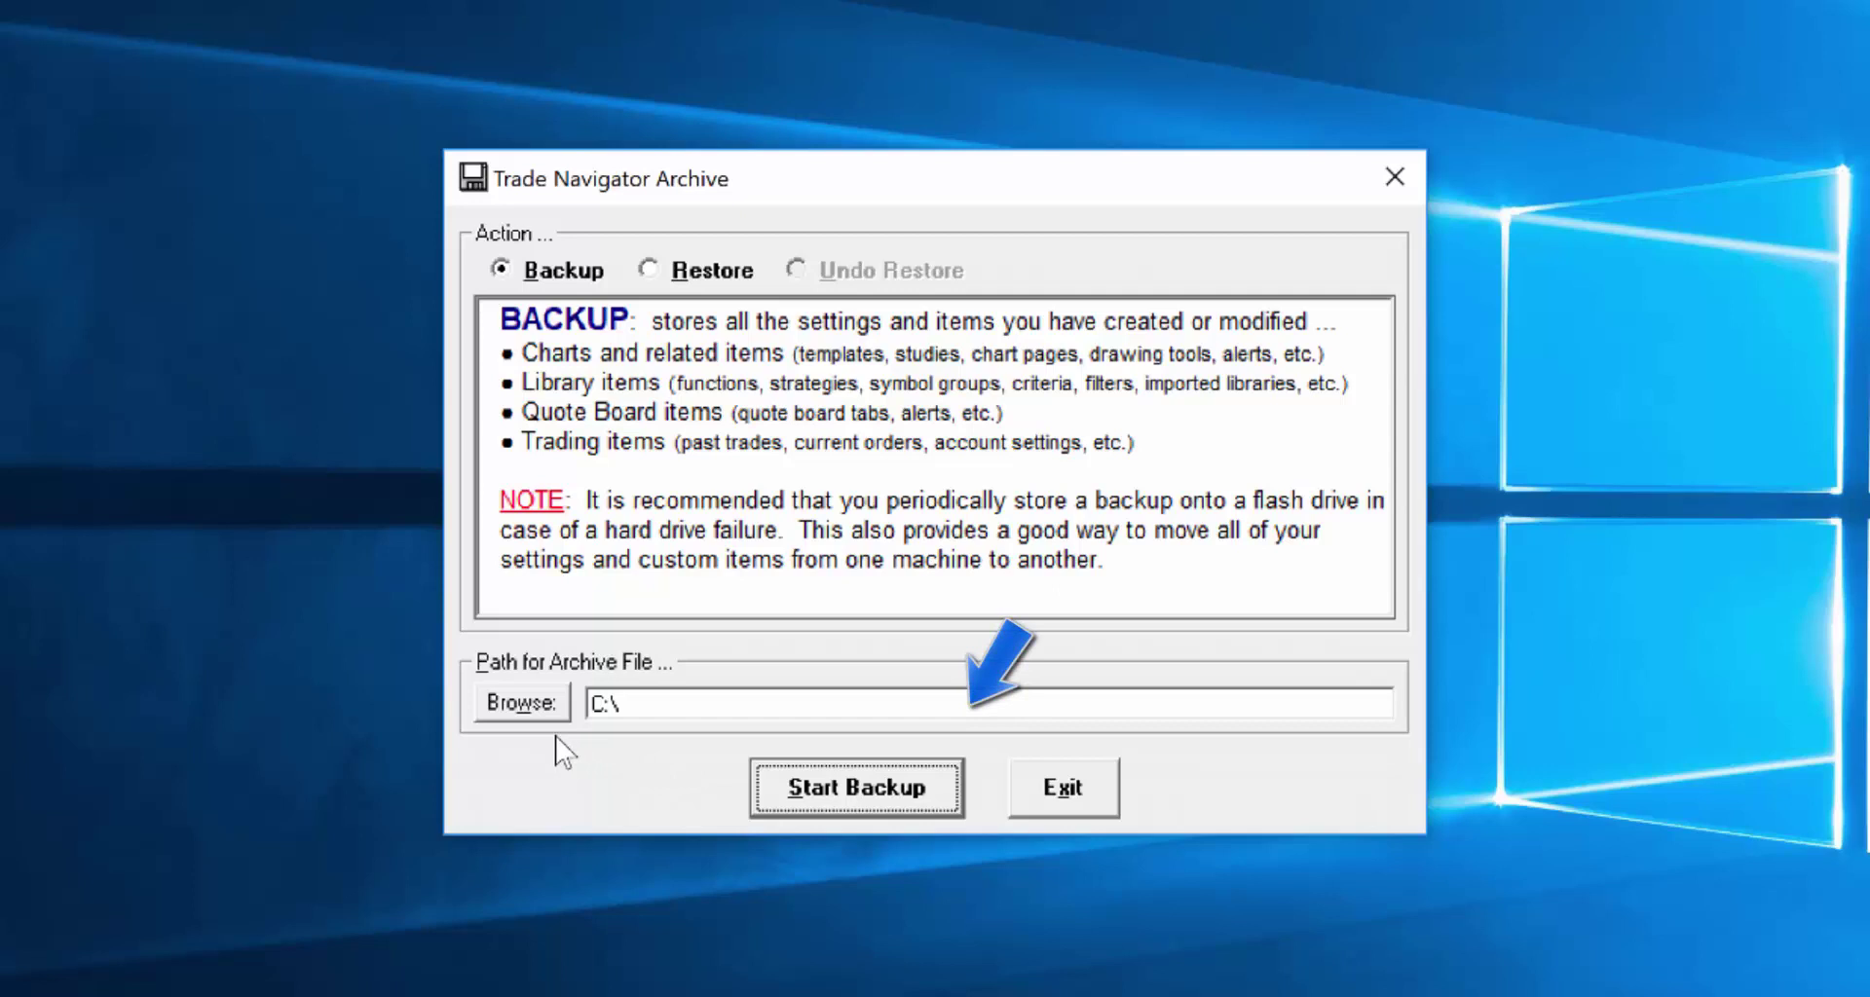
{"action": "left_click", "coordinate": [859, 816]}
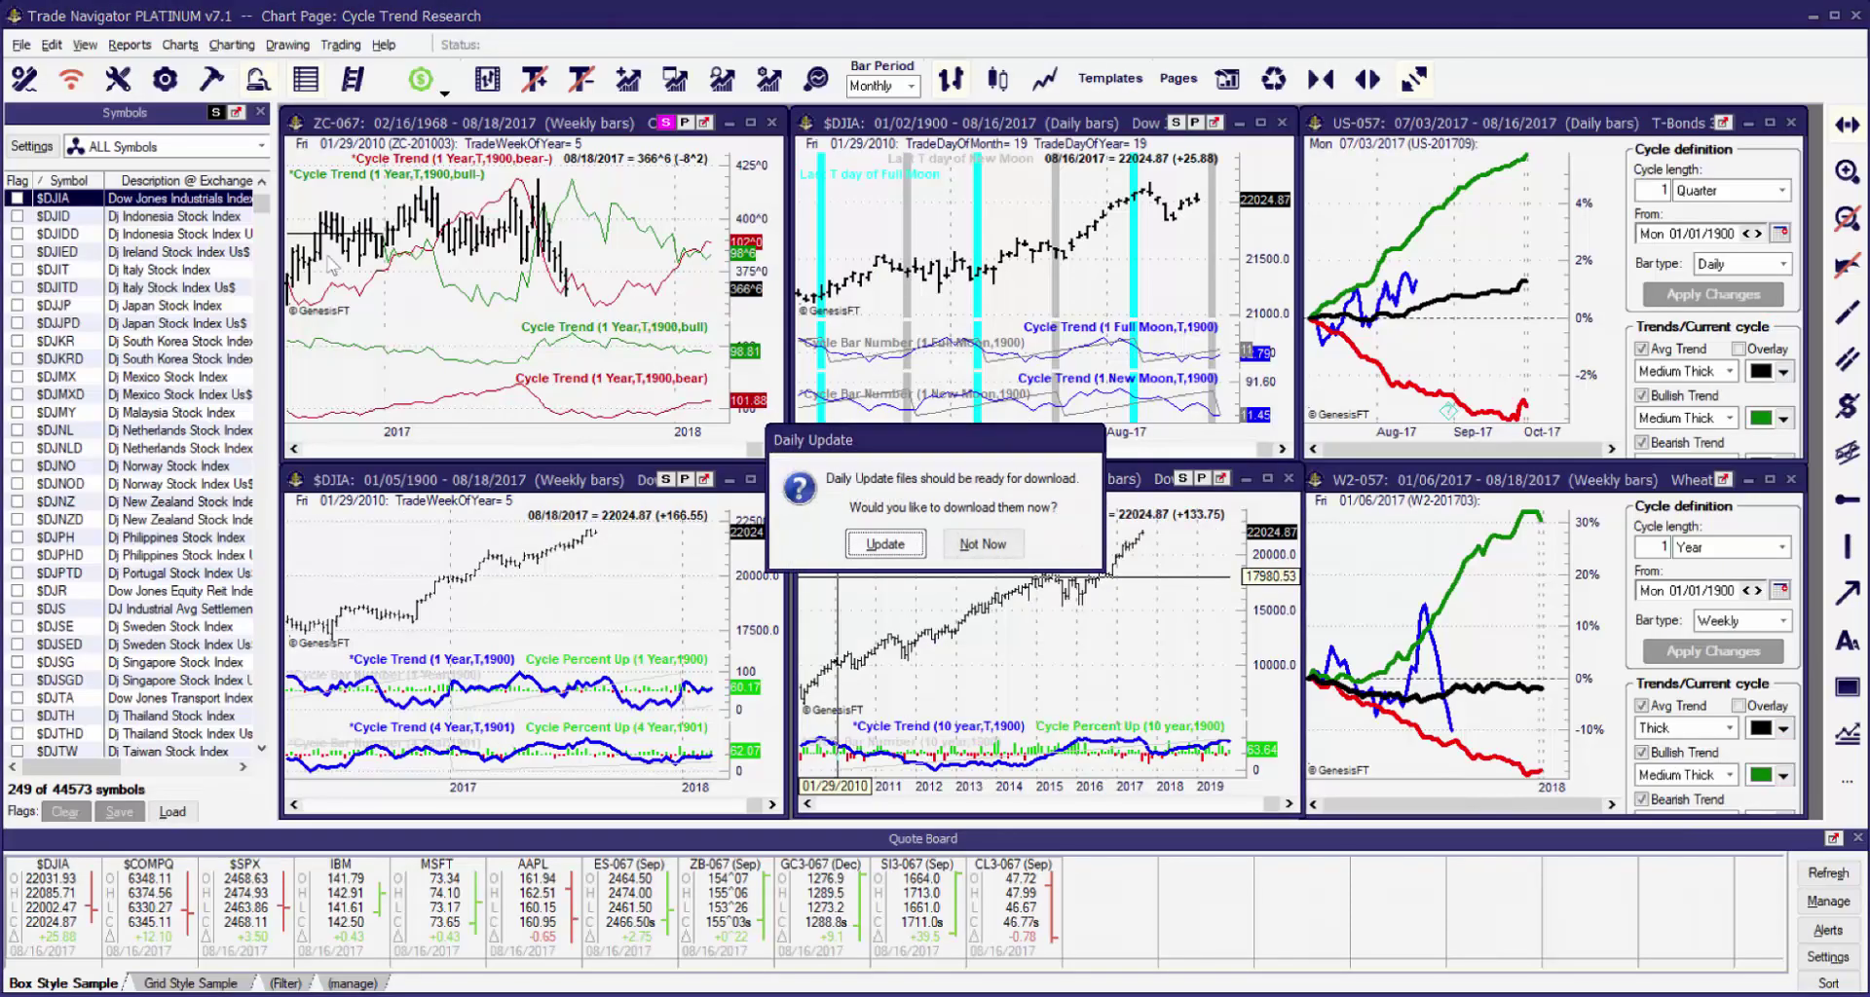
Dismiss the Daily Update prompt with Not Now.
{"action": "left_click", "coordinate": [982, 544]}
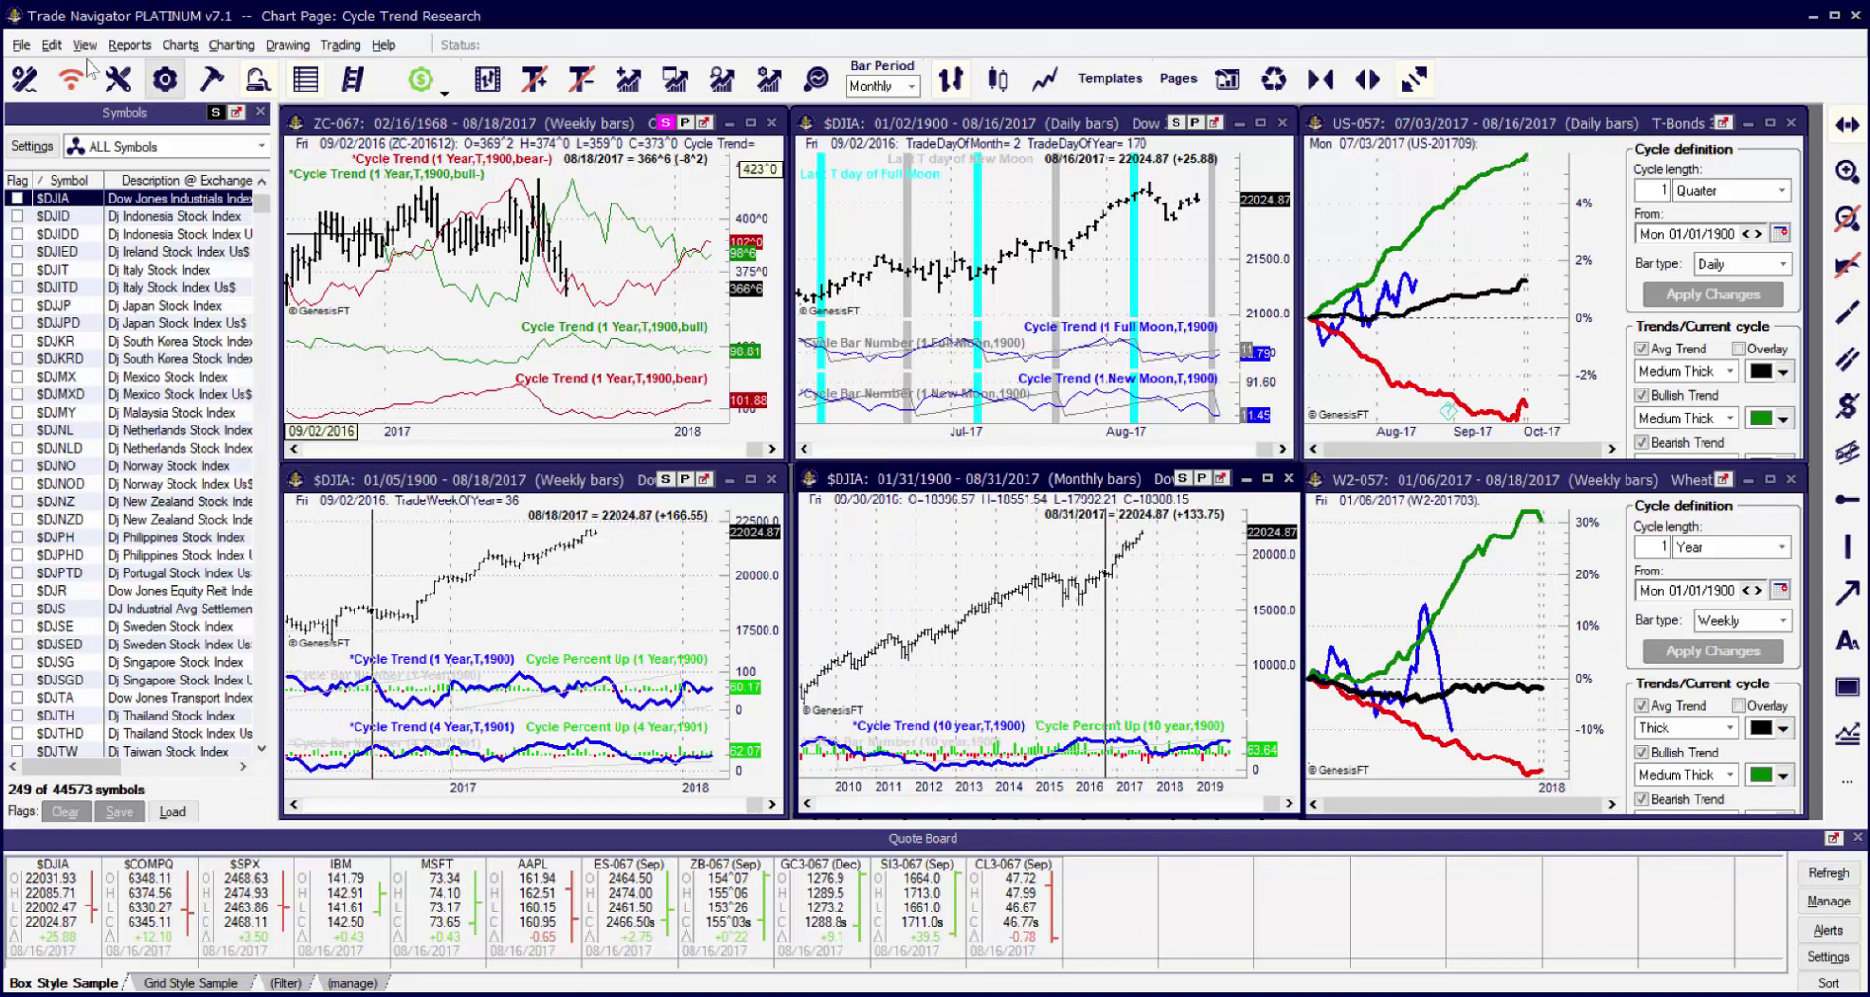
Exit Trade Navigator from the File menu and choose Archive in the exit dialog.
{"action": "left_click", "coordinate": [20, 45]}
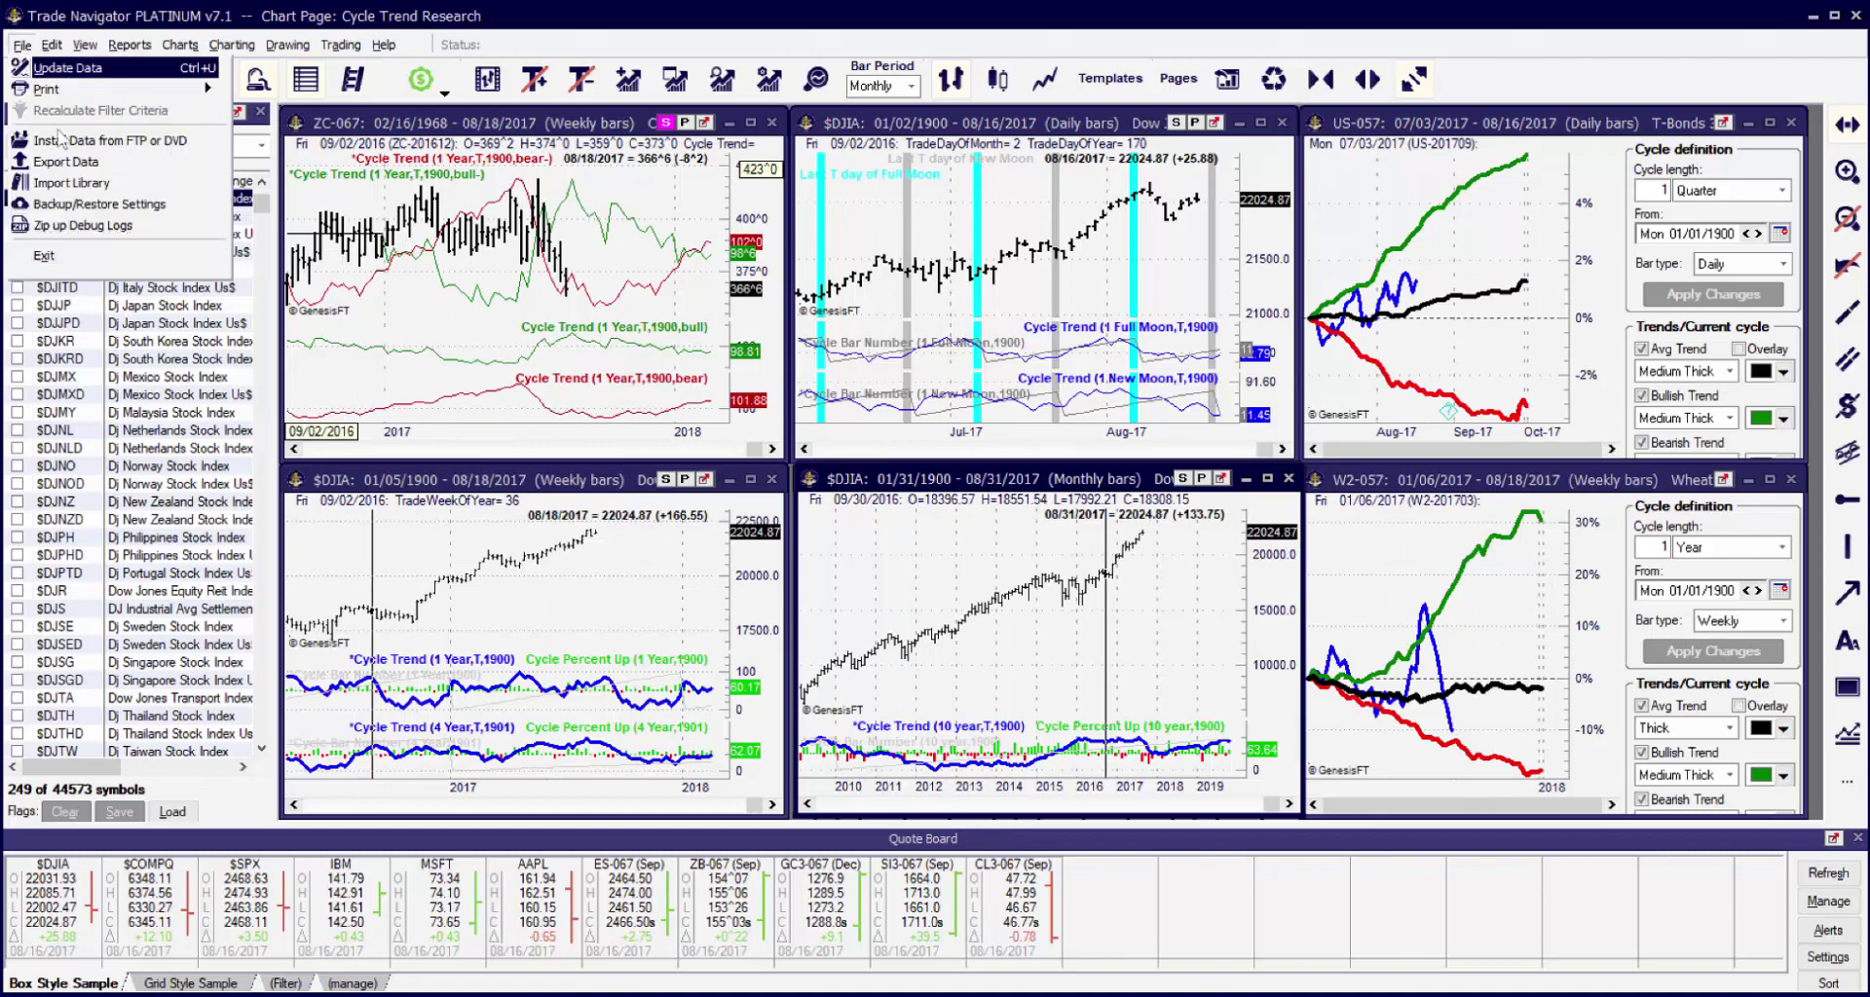
{"action": "left_click", "coordinate": [94, 255]}
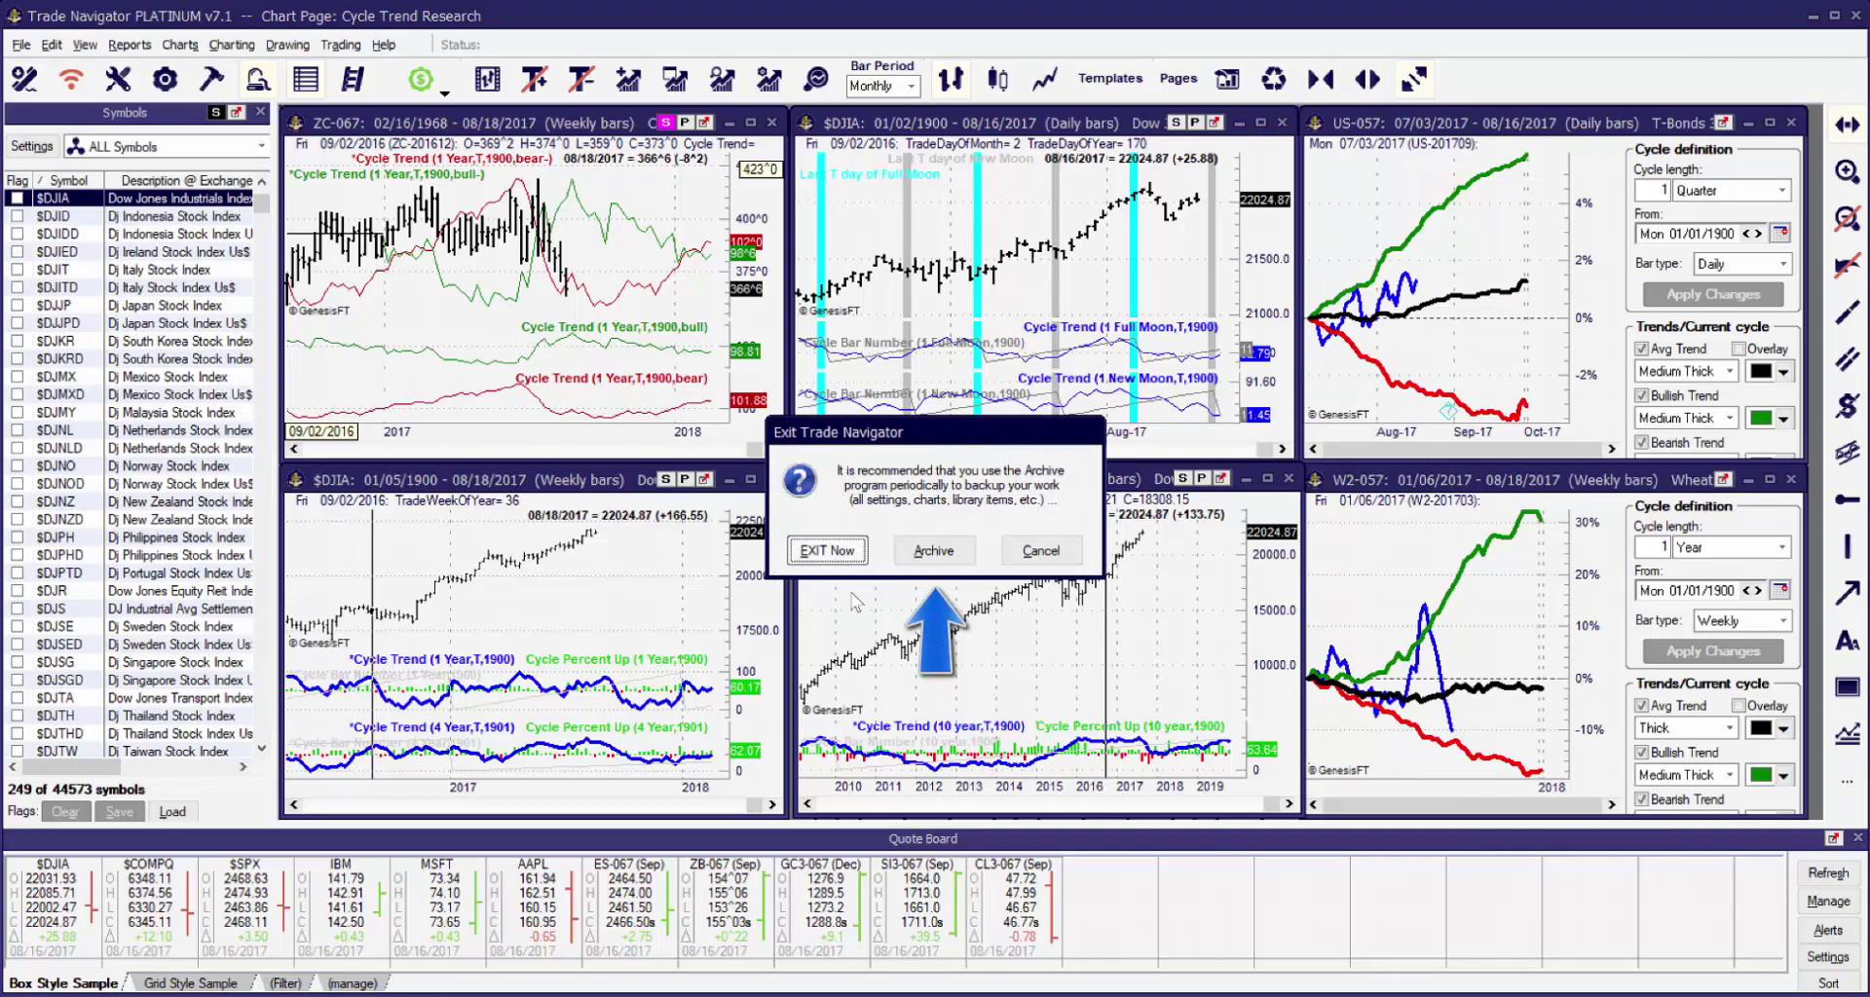
{"action": "left_click", "coordinate": [827, 550]}
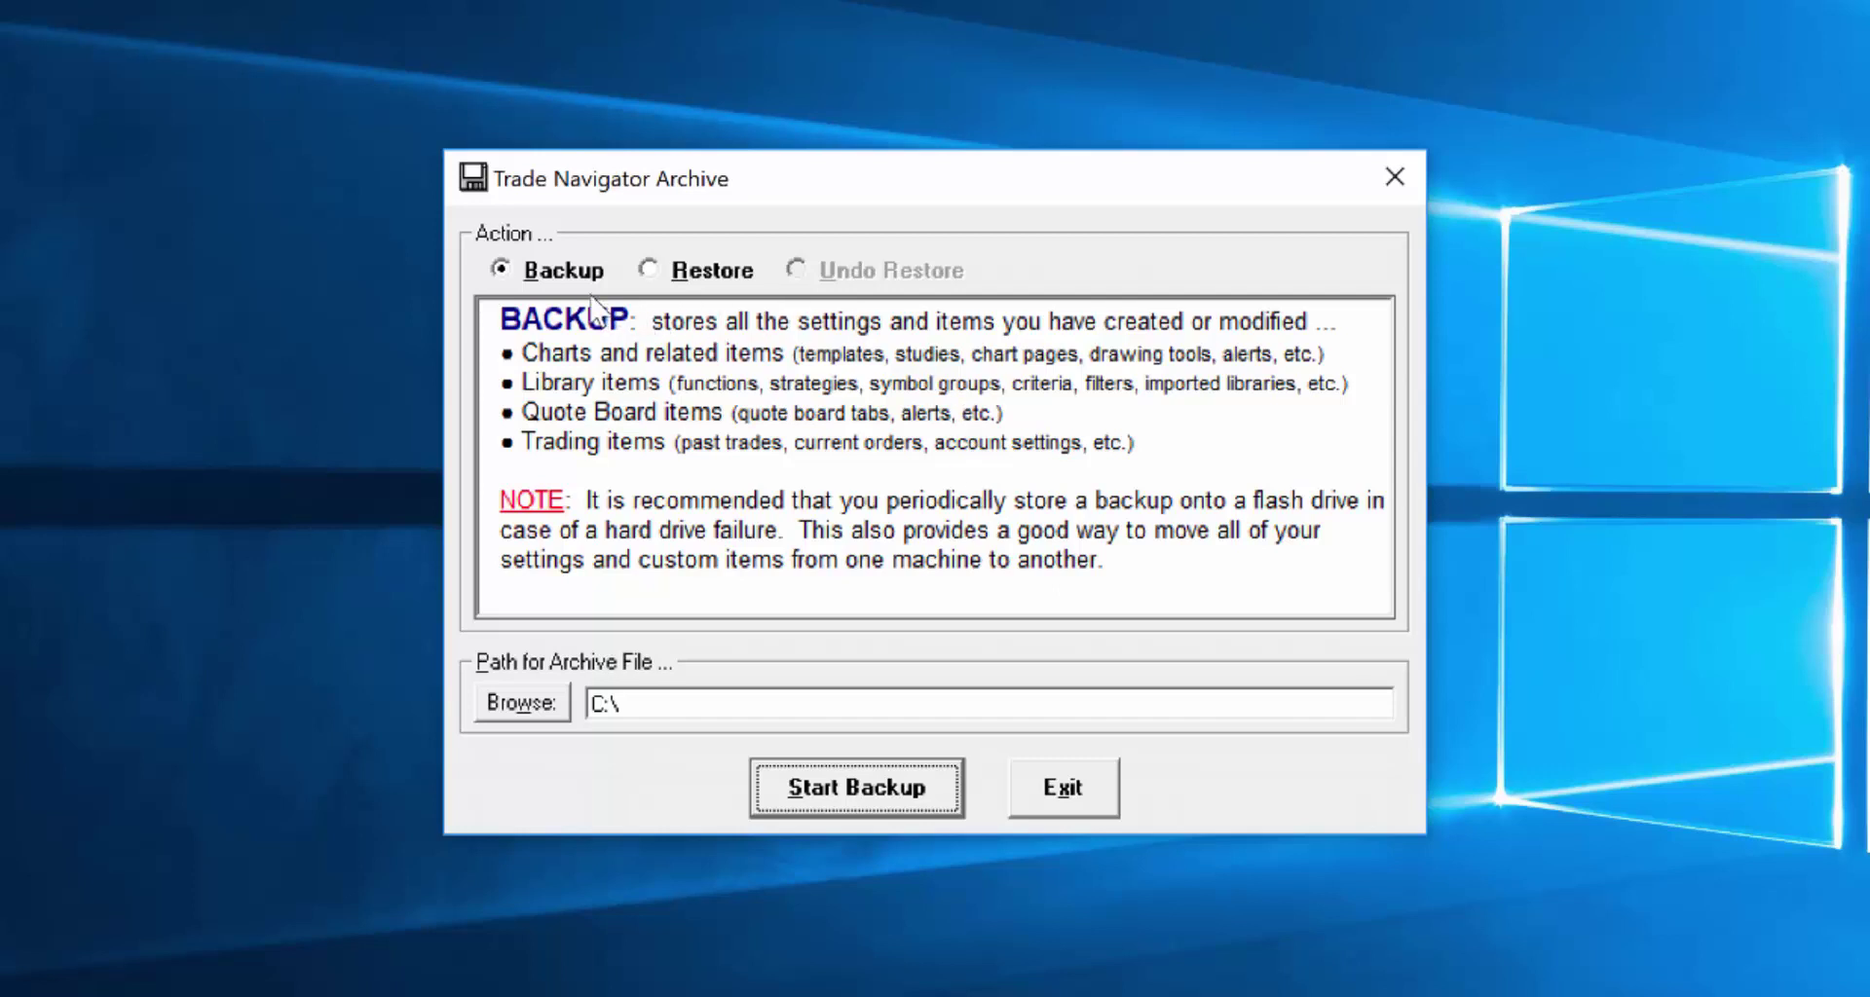
Switch the Archive utility to Restore and restore from C:\20170818_092417.TNA.
{"action": "left_click", "coordinate": [653, 273]}
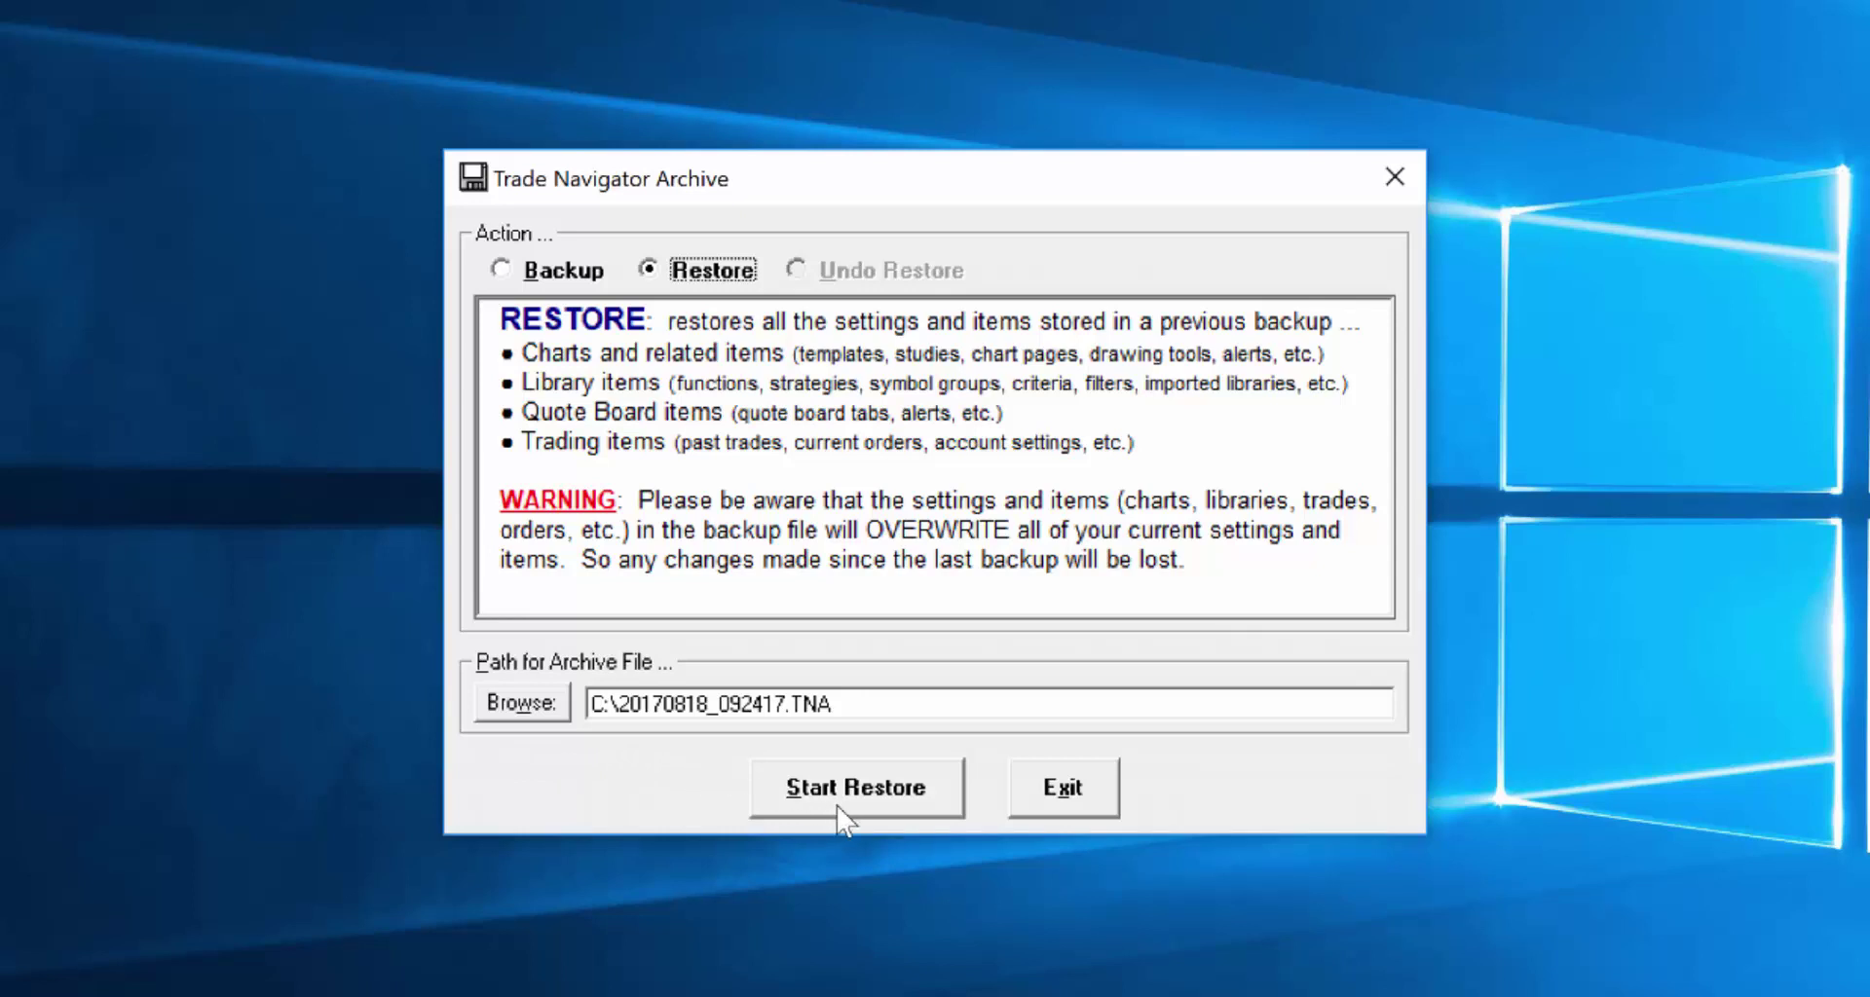
{"action": "key", "text": "Return"}
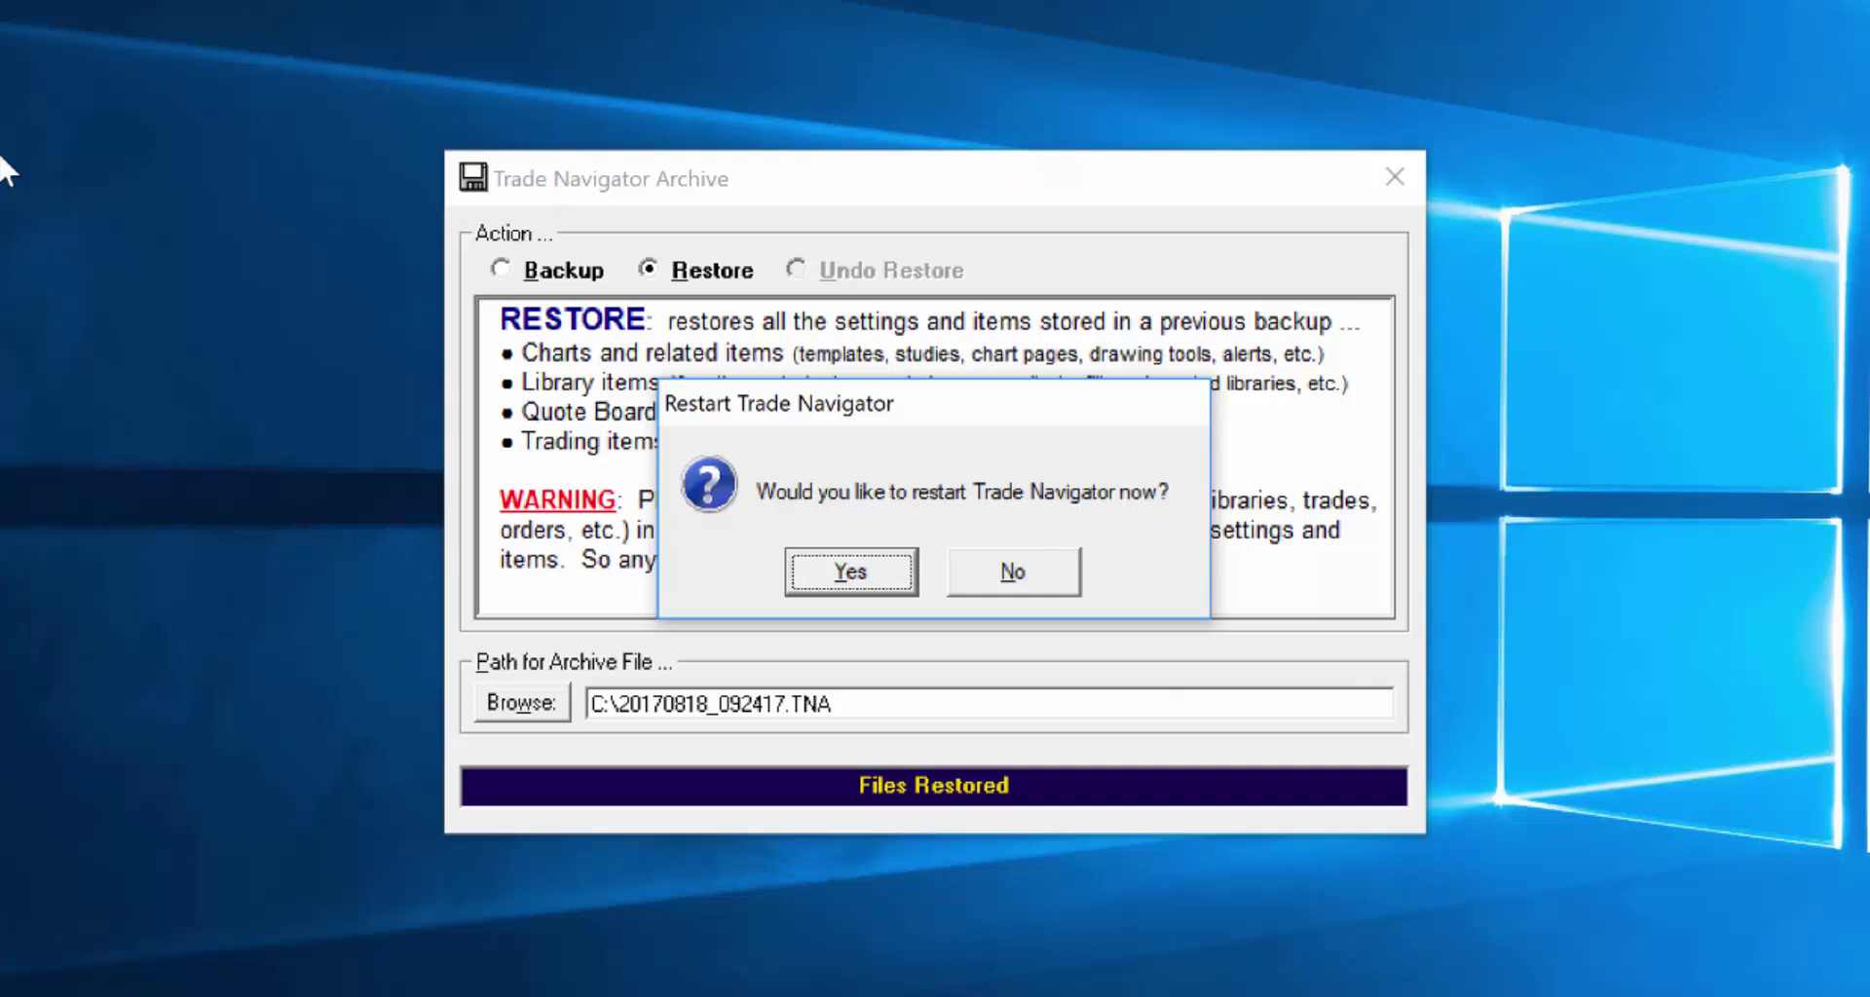
Confirm the restart so Trade Navigator reloads the restored Cycle Trend Research page.
{"action": "left_click", "coordinate": [846, 583]}
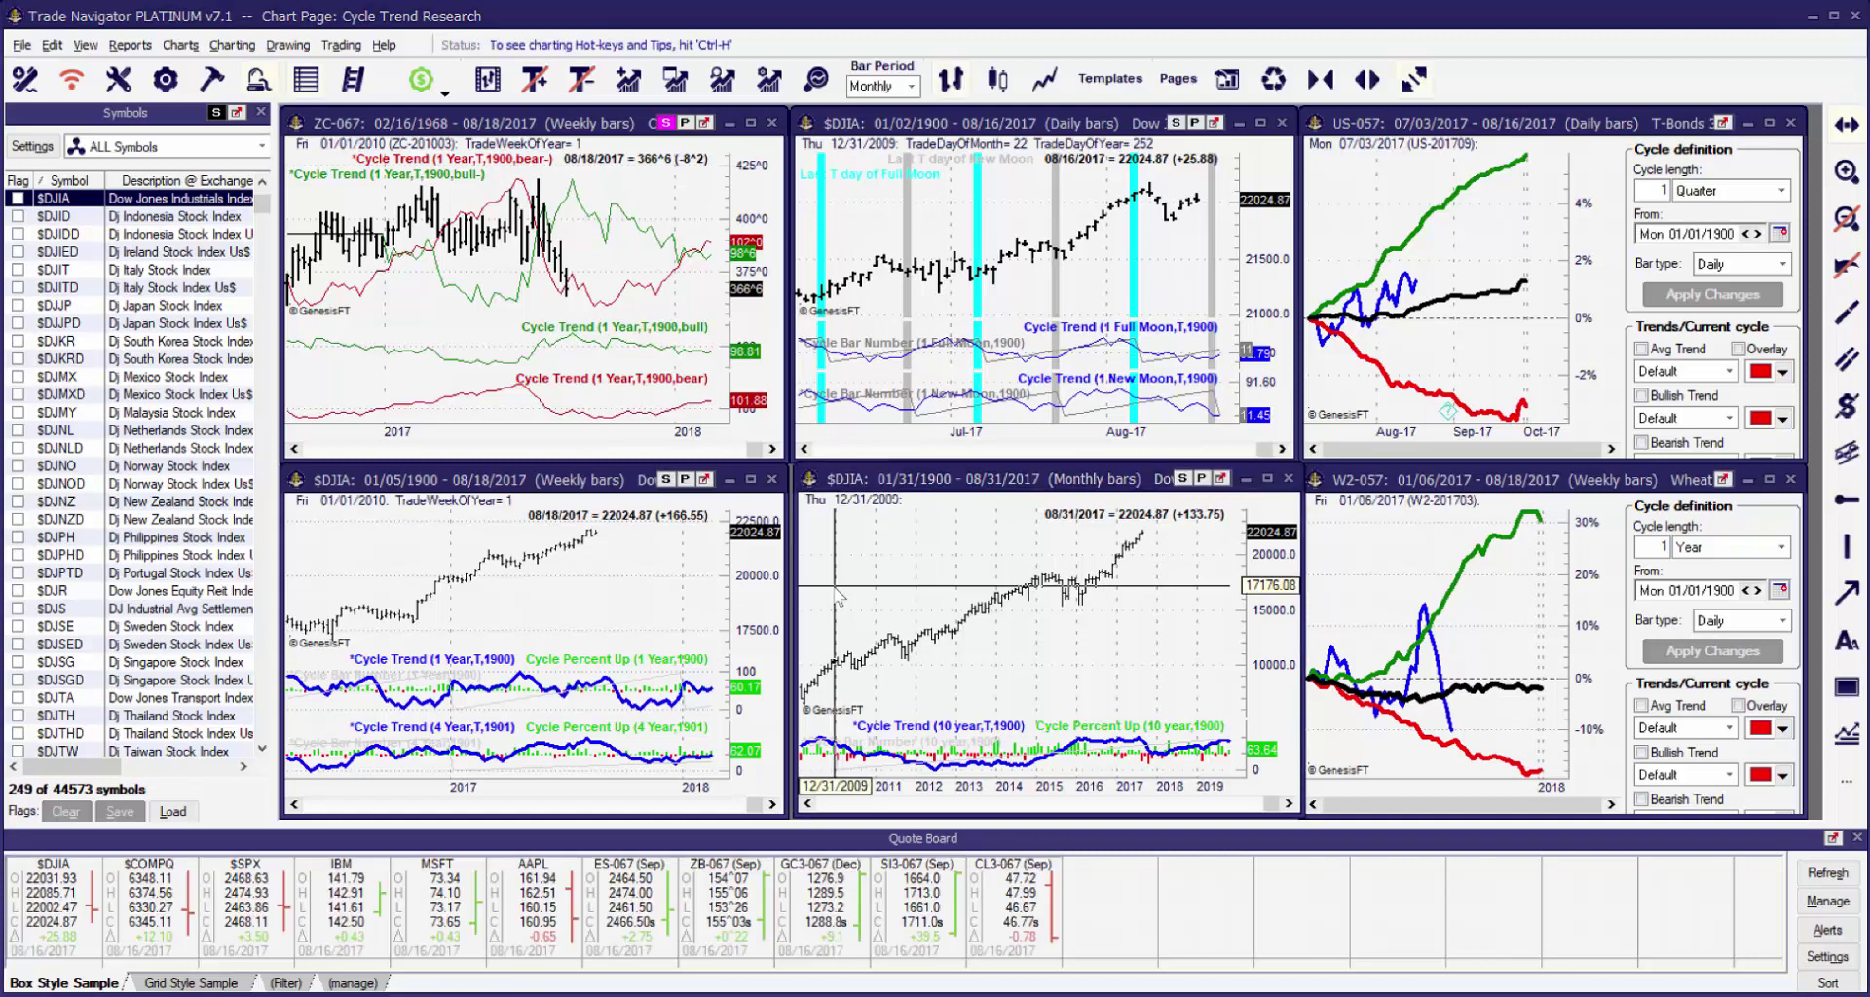
Skip the Daily Update and confirm the restored chart templates are listed.
{"action": "left_click", "coordinate": [982, 543]}
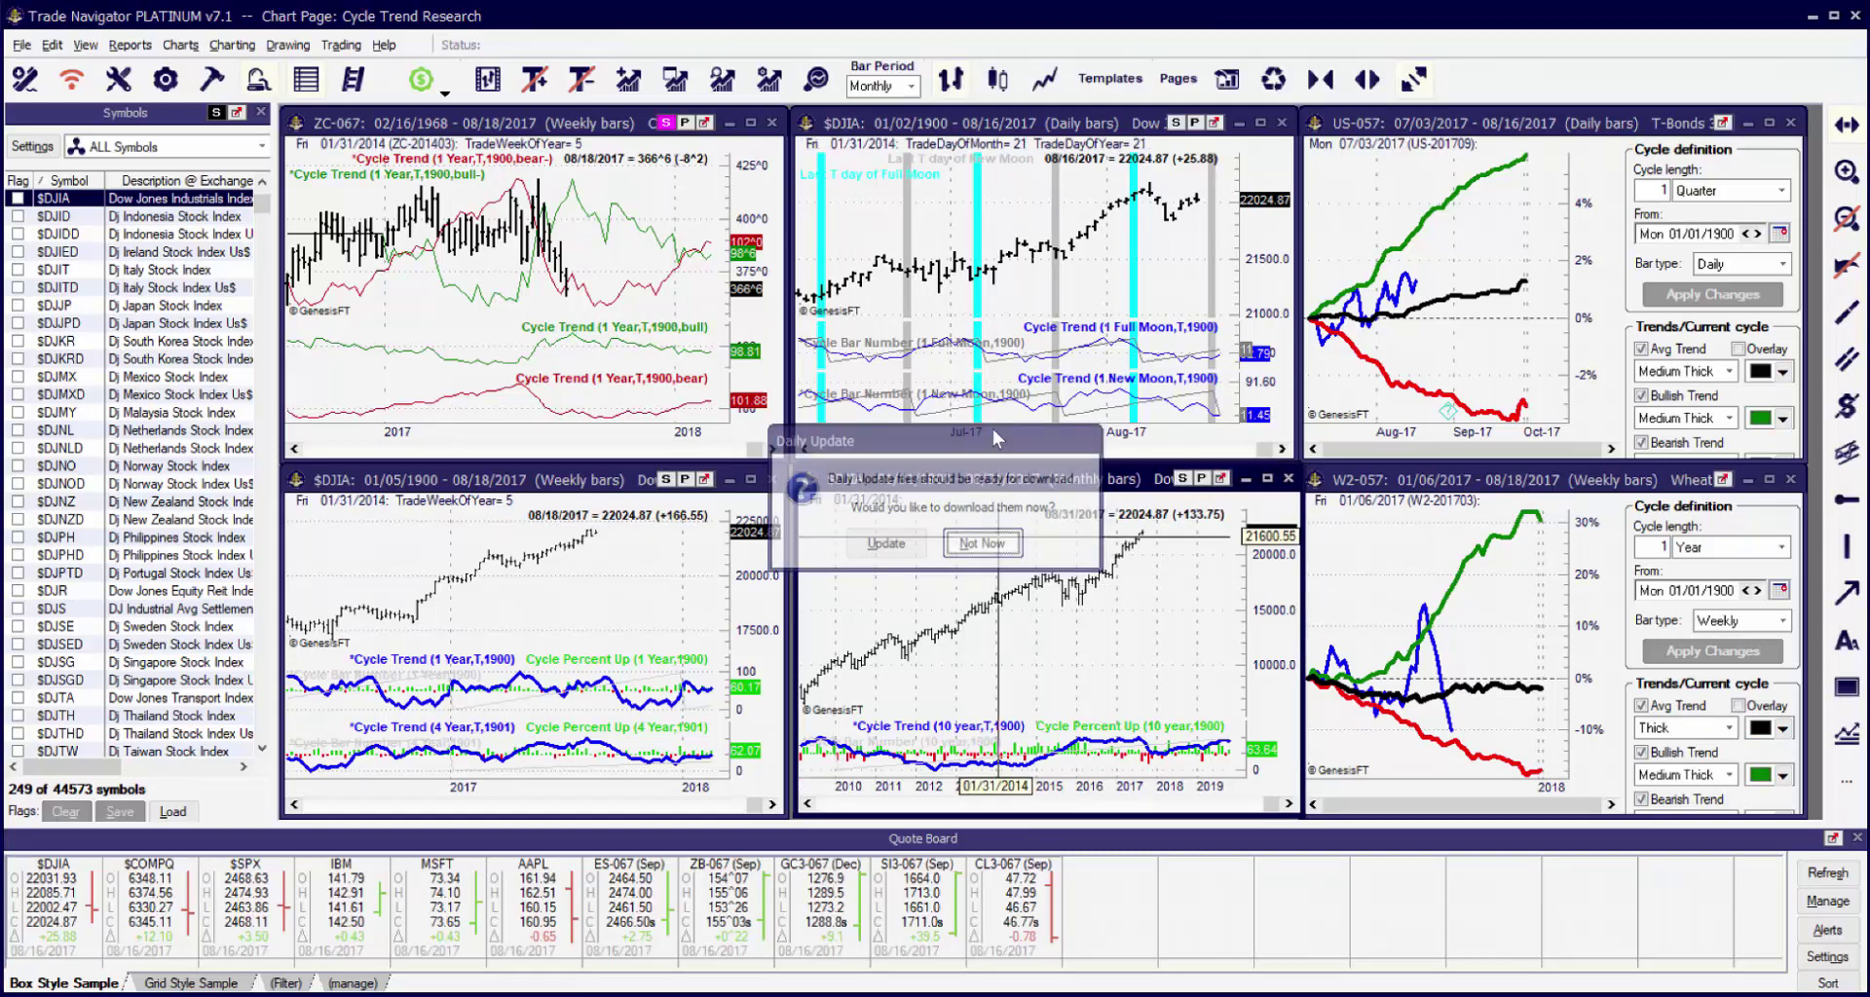
{"action": "left_click", "coordinate": [1118, 83]}
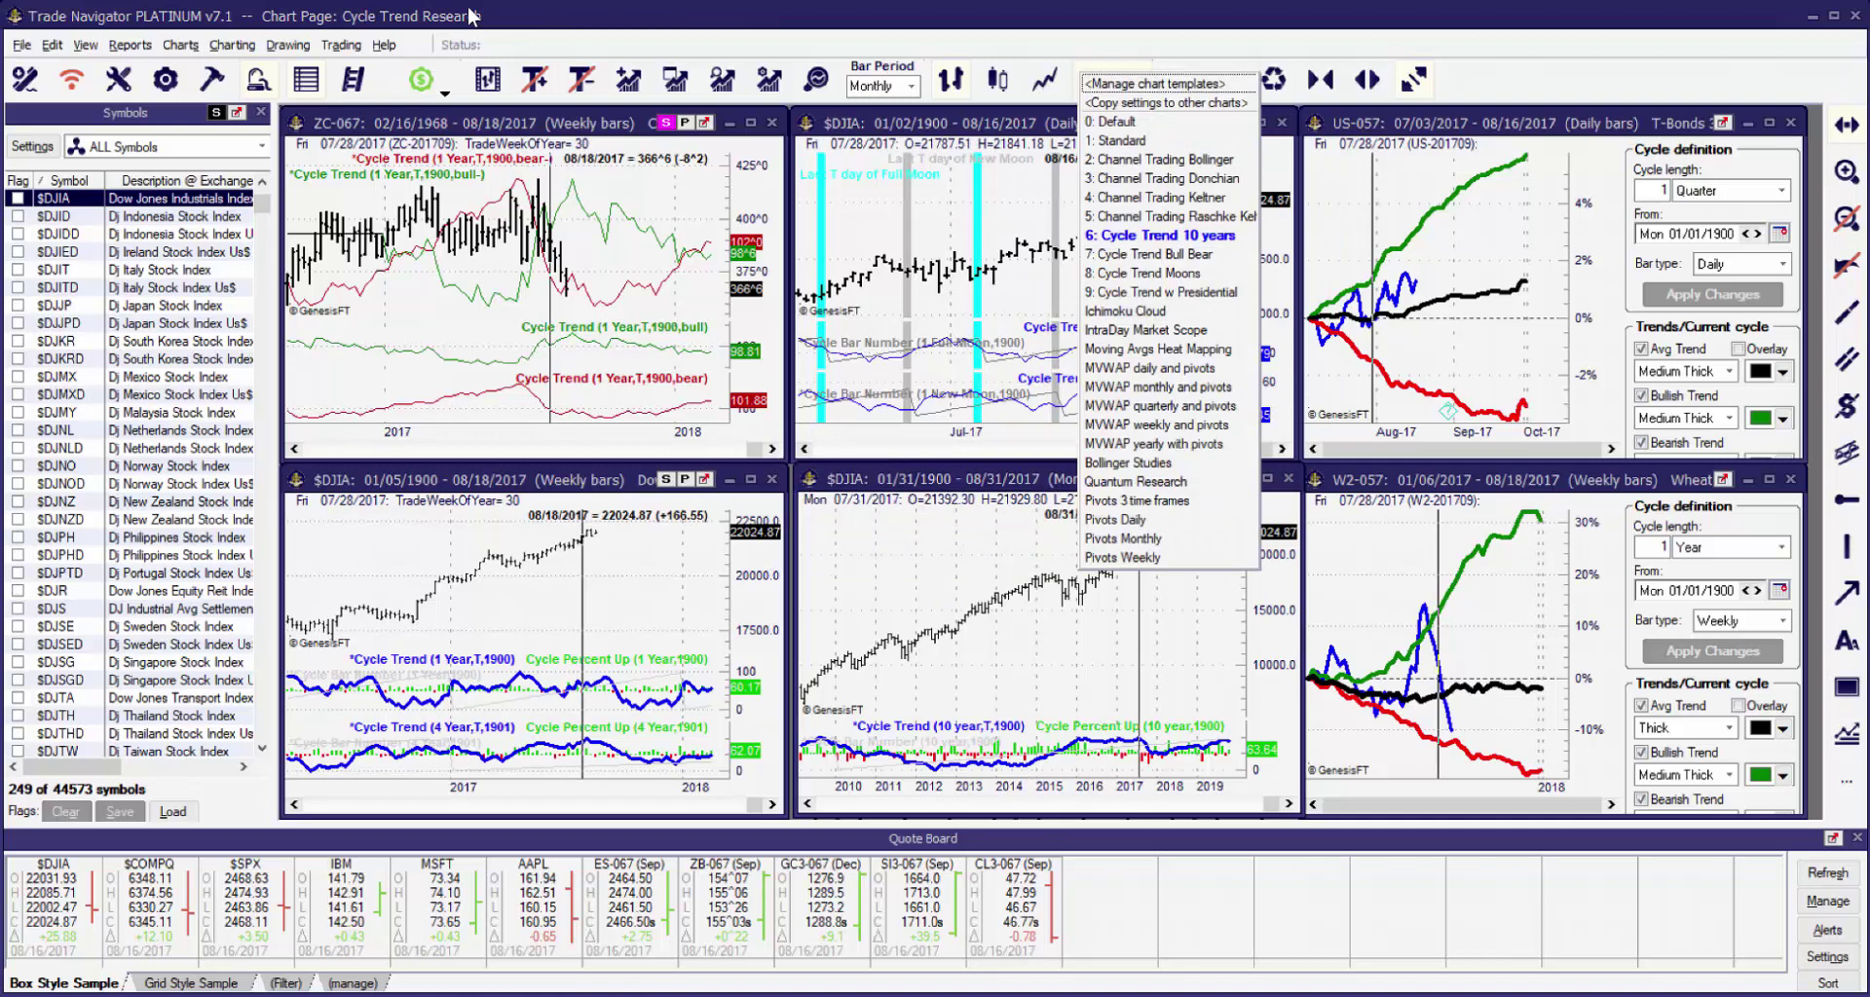
{"action": "left_click", "coordinate": [471, 15]}
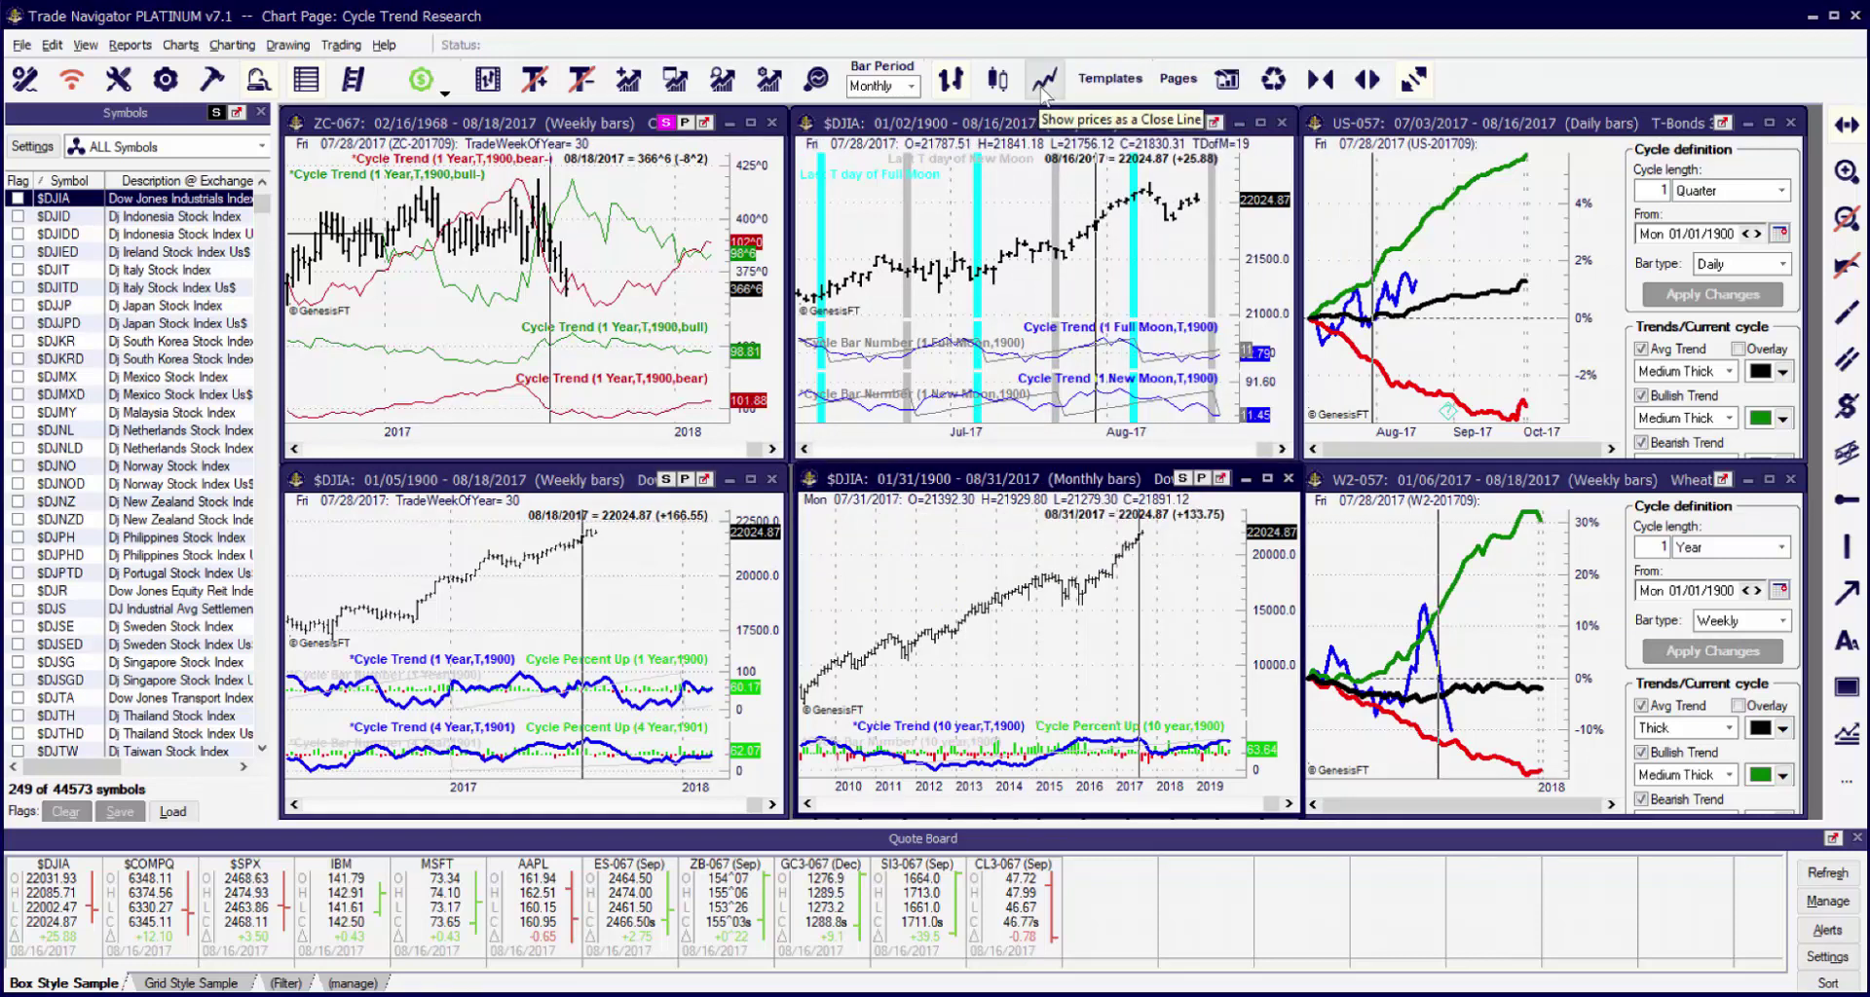